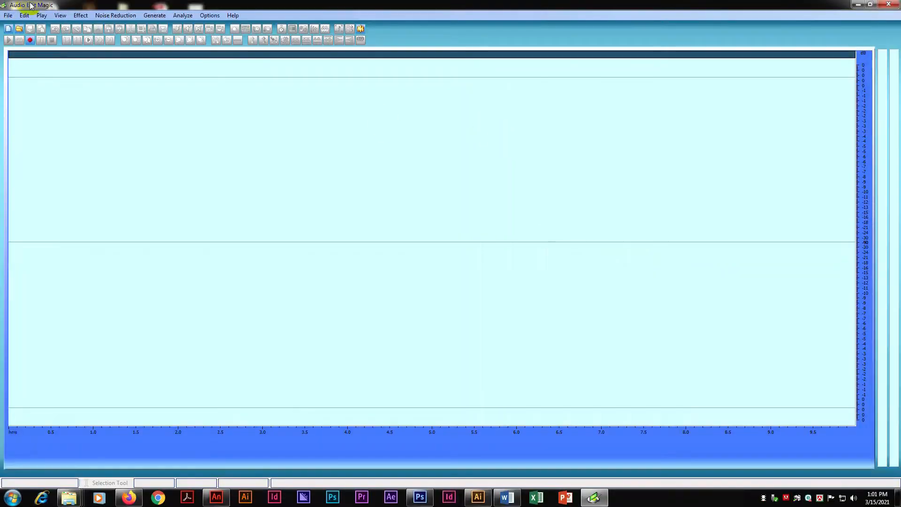
click(14, 38)
click(423, 149)
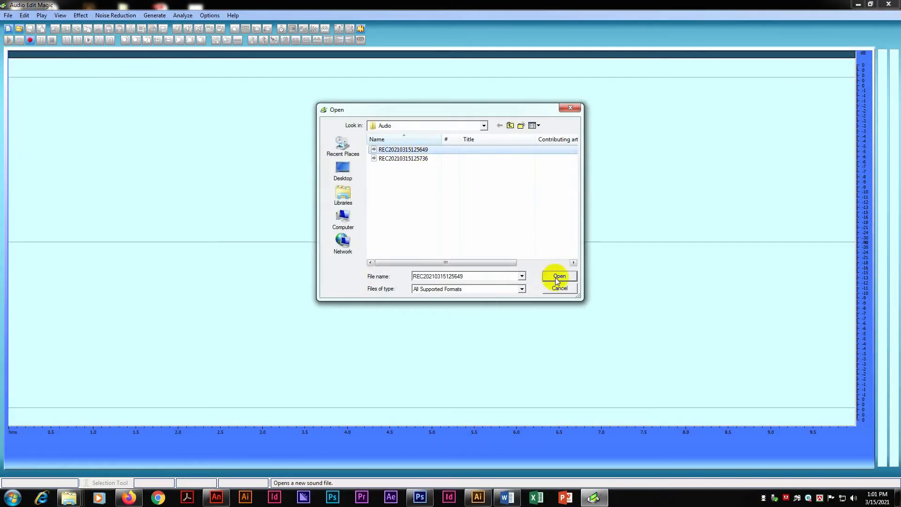
click(556, 277)
click(9, 40)
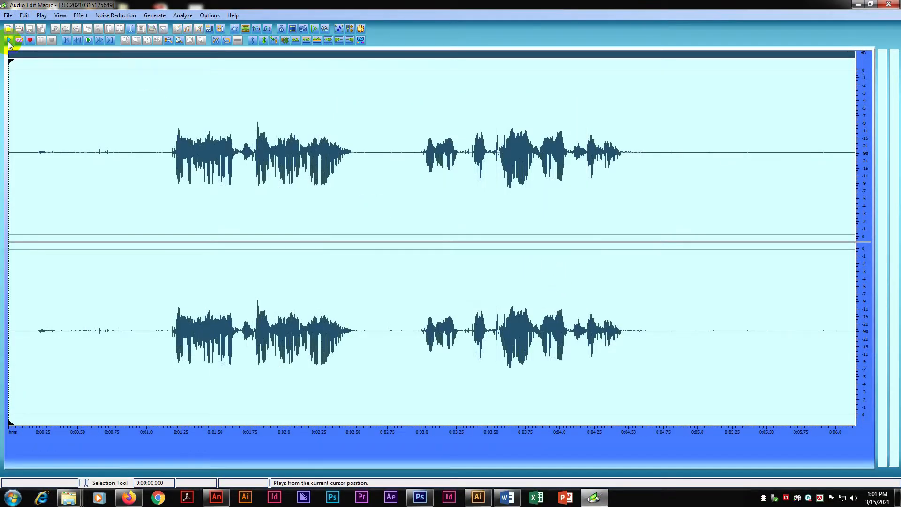
- Adjust the system speaker volume to about 50
click(854, 498)
drag(850, 378, 851, 404)
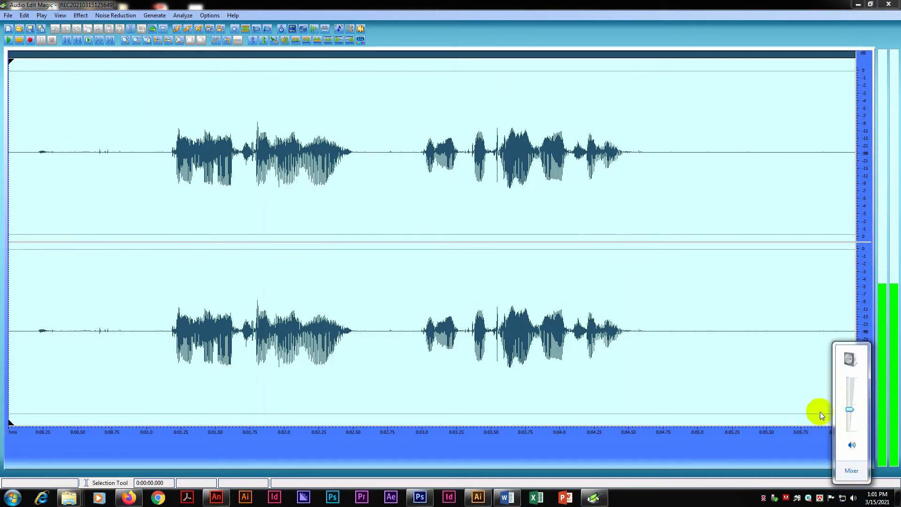
drag(850, 409, 854, 405)
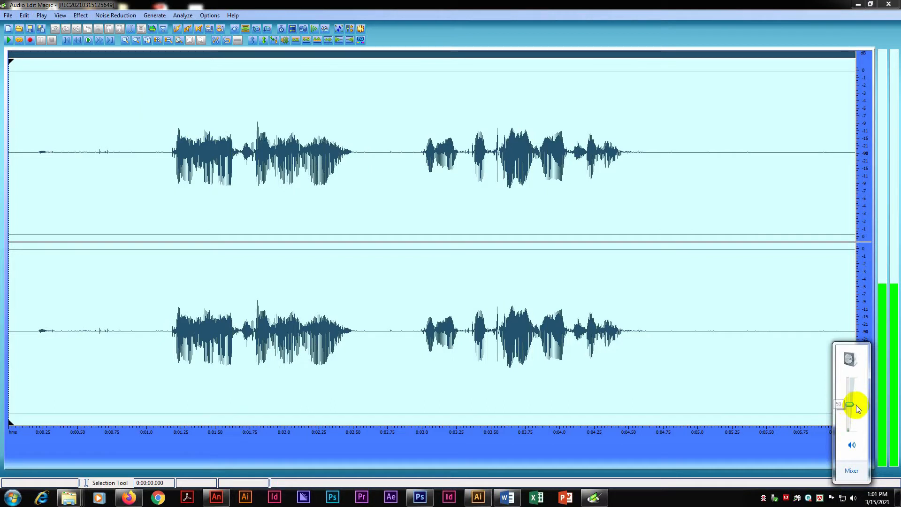
- Listen to the recording from its beginning to find where the speech starts
click(9, 40)
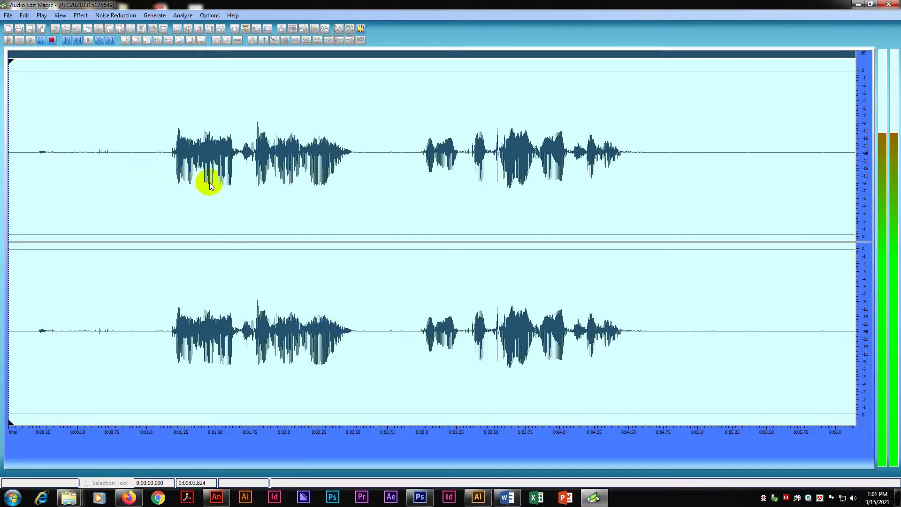
click(51, 40)
click(8, 40)
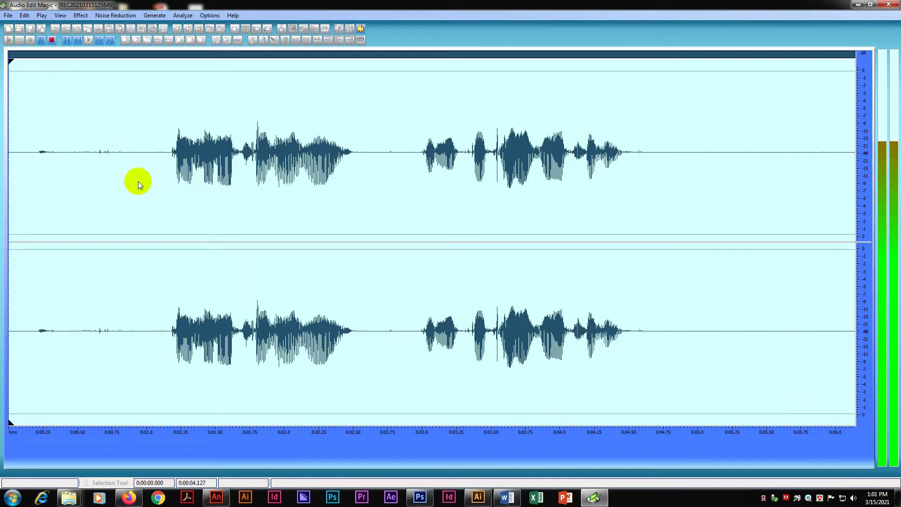
click(164, 76)
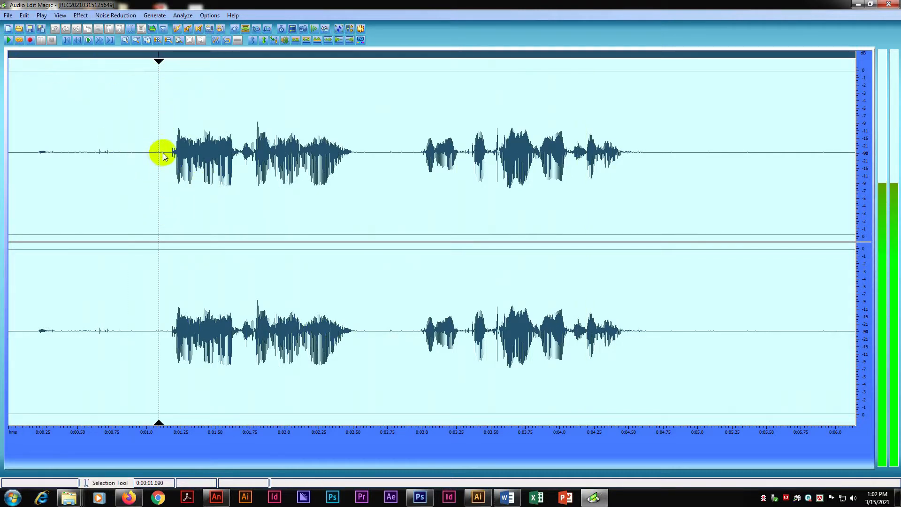
- Delete the silence before the first phrase and the silence after the last phrase of the recording
drag(168, 153, 9, 157)
key(Delete)
drag(598, 155, 702, 156)
key(Delete)
- Return to the start of the trimmed recording and play it back
click(24, 76)
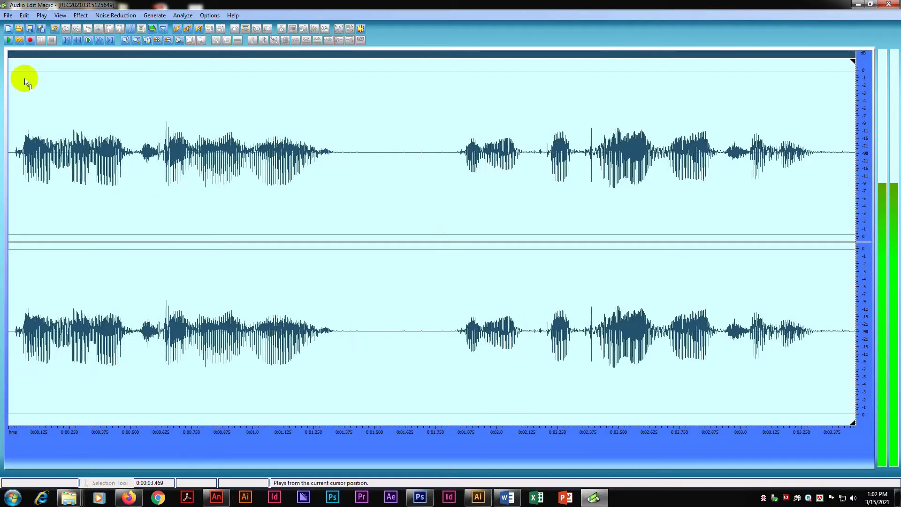
click(25, 68)
click(28, 198)
drag(27, 64, 2, 62)
key(space)
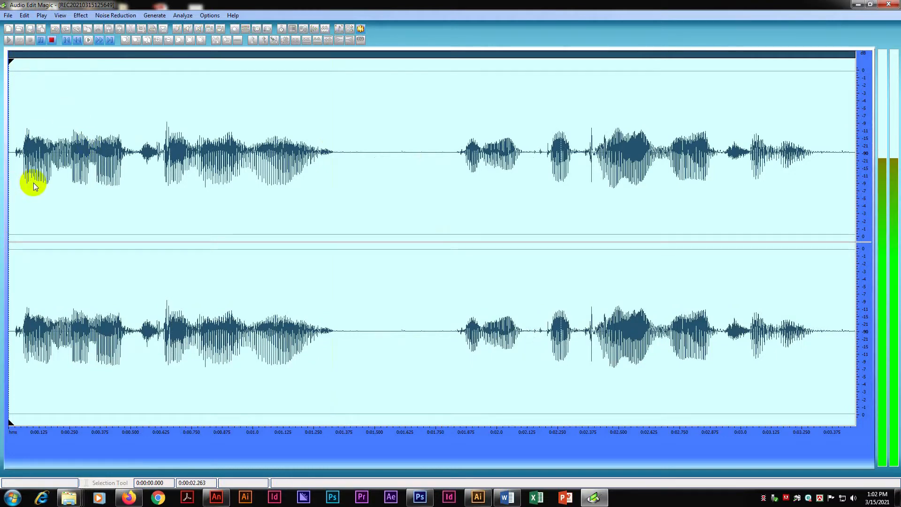
- Shorten the pause between the two phrases by deleting part of its silence
drag(454, 155, 395, 153)
key(Delete)
drag(421, 69, 342, 64)
click(368, 61)
click(340, 69)
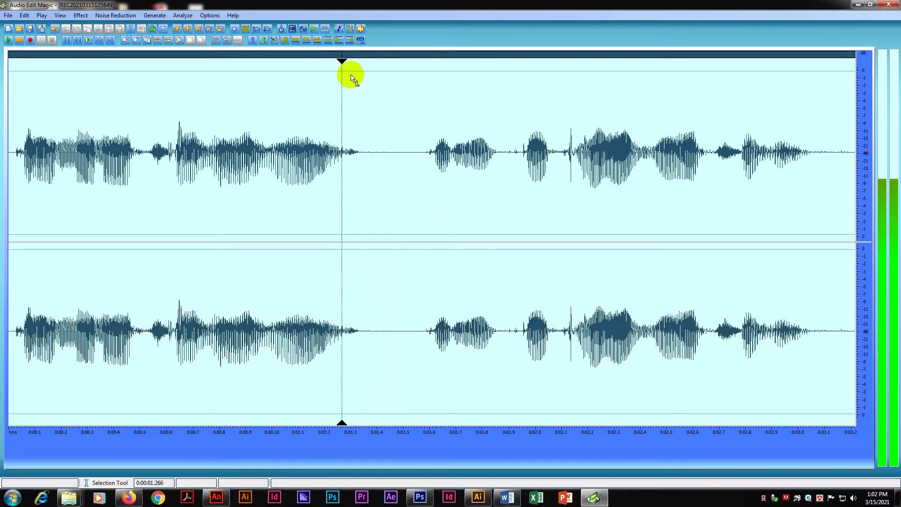
- Play back the recording with the shortened pause, from mid-phrase and from the beginning
click(270, 154)
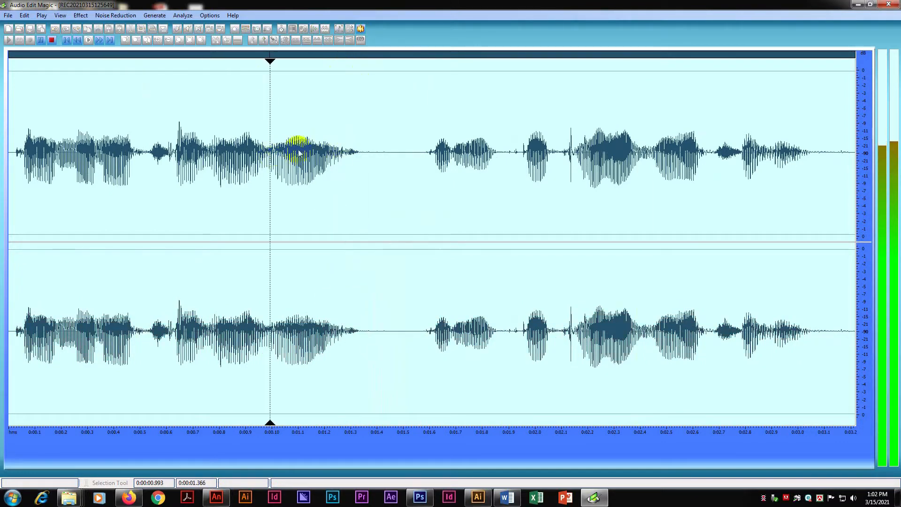
click(10, 40)
click(193, 138)
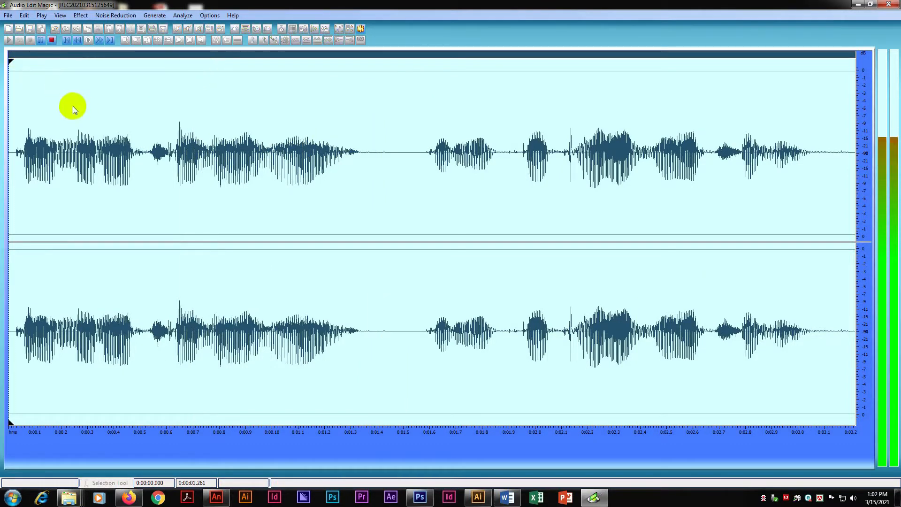
click(296, 170)
click(8, 16)
click(18, 35)
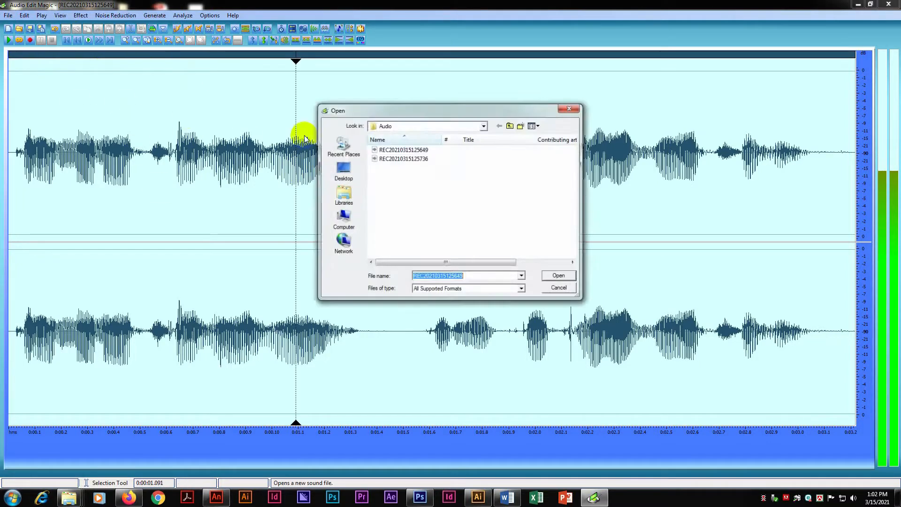
double_click(402, 158)
click(9, 40)
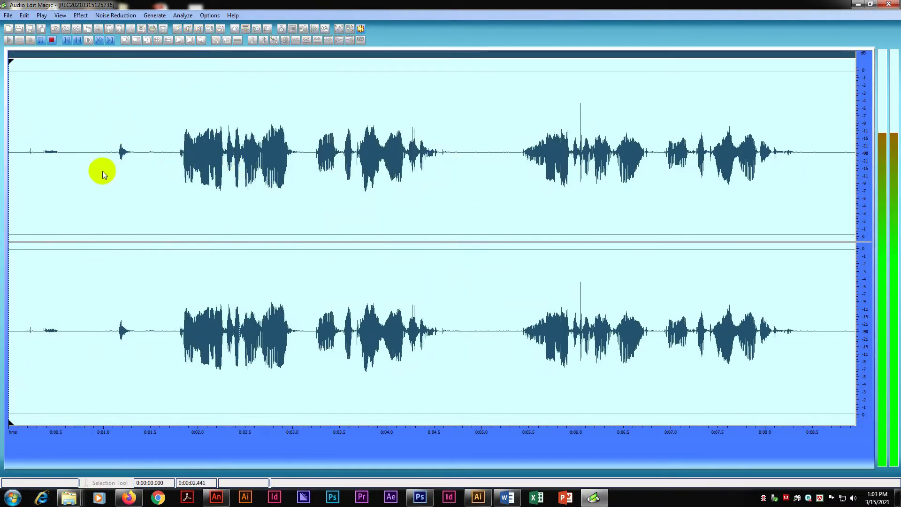
- Delete the first 1.692 s of the recording and everything after about 3.2 s in the trimmed result, and play it
drag(168, 146, 2, 141)
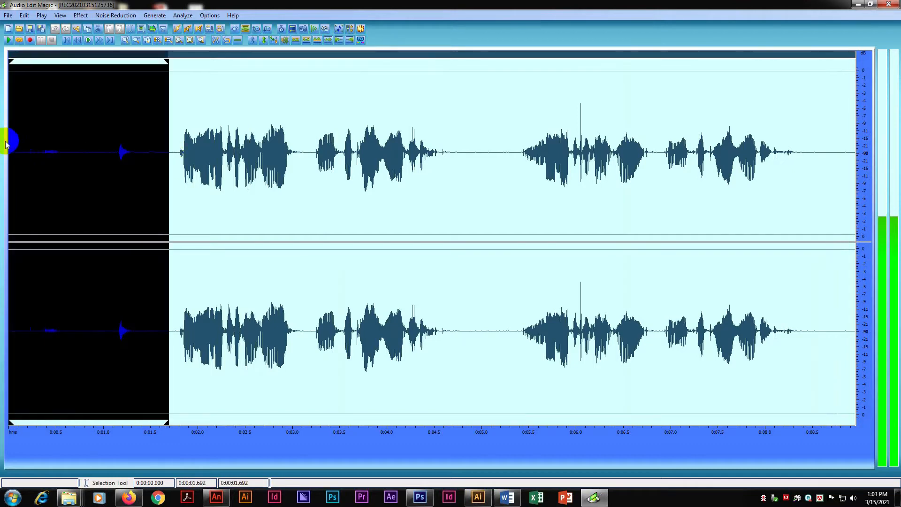
key(Delete)
click(9, 40)
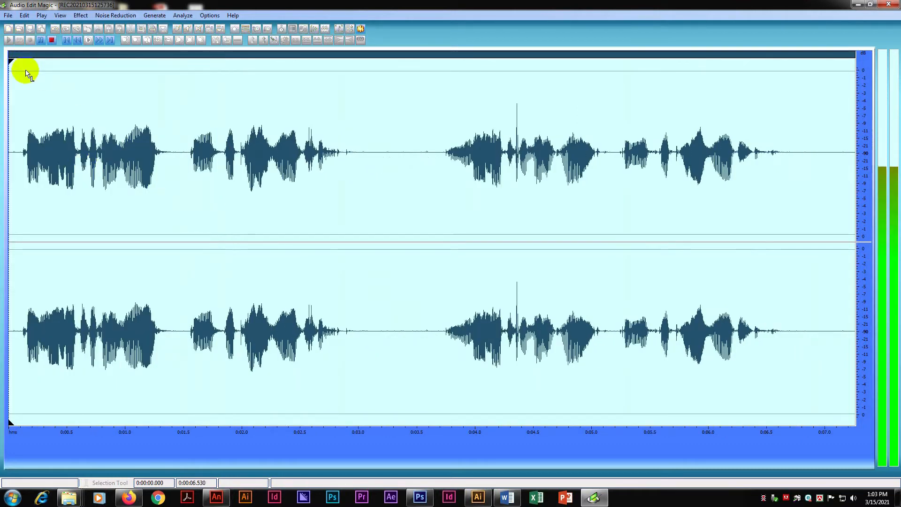
drag(385, 155, 892, 151)
key(Delete)
click(9, 40)
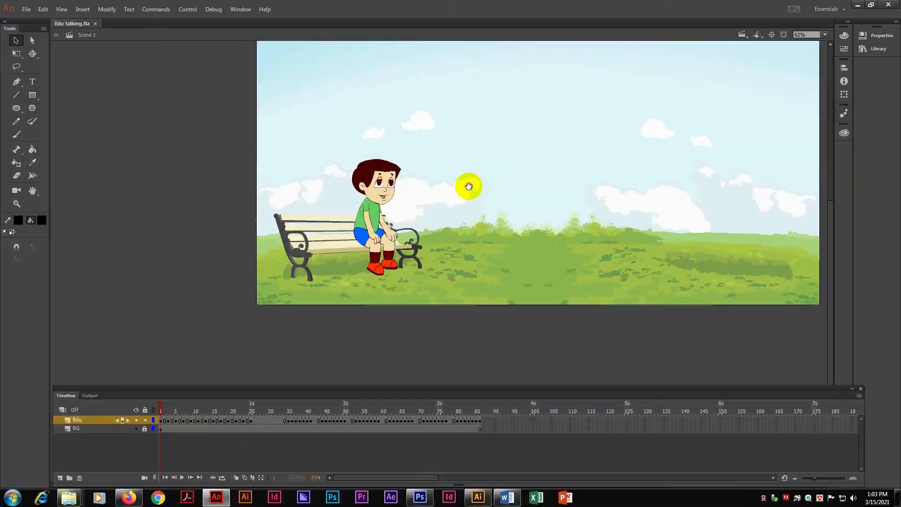
drag(155, 407, 392, 415)
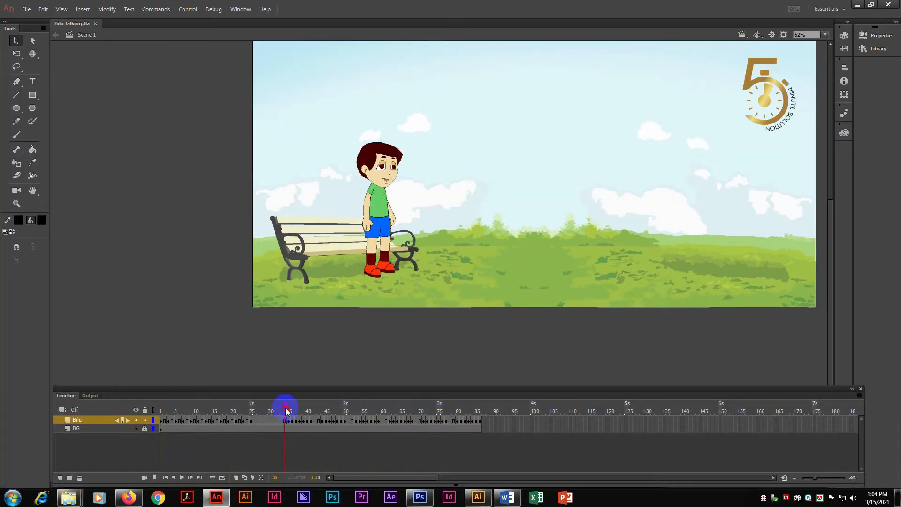
click(26, 9)
mouse_move(75, 154)
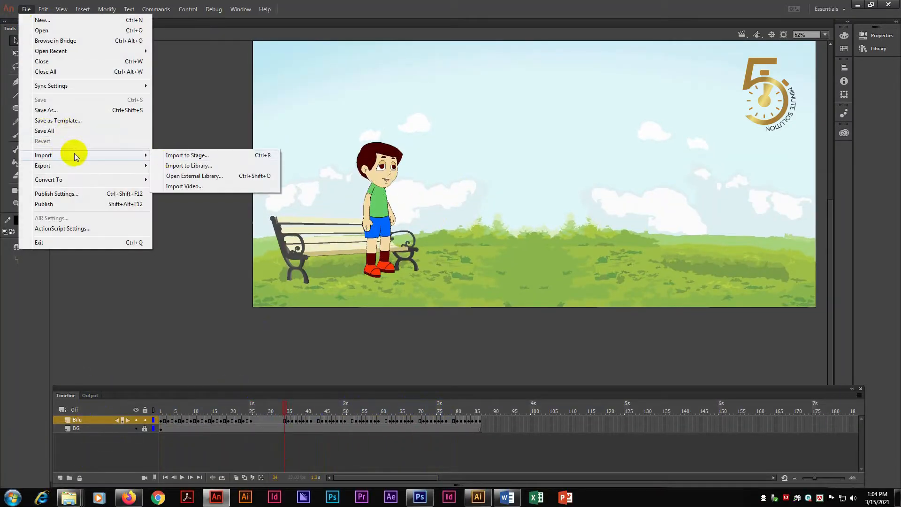
click(187, 155)
double_click(104, 66)
click(118, 65)
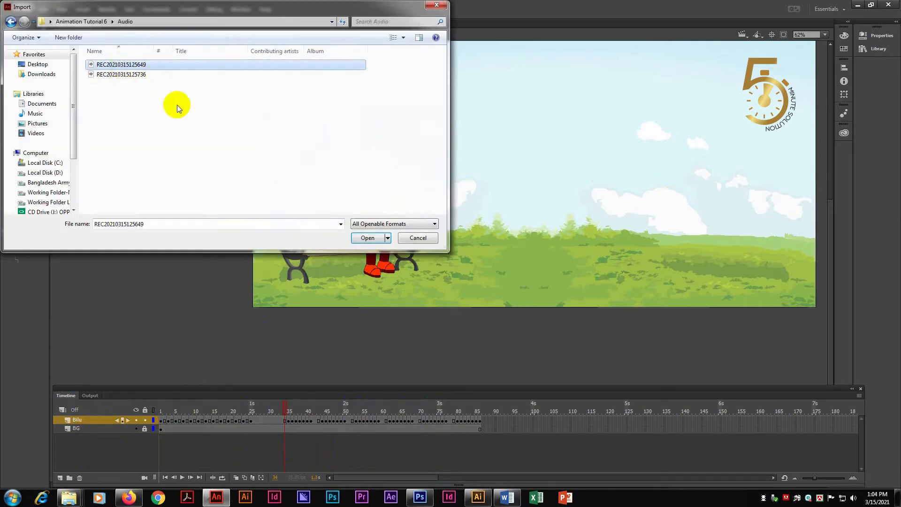
click(371, 237)
key(ctrl+z)
- Add a layer named Audio Bilu above the Bilu layer and select its first frame
drag(284, 406, 162, 409)
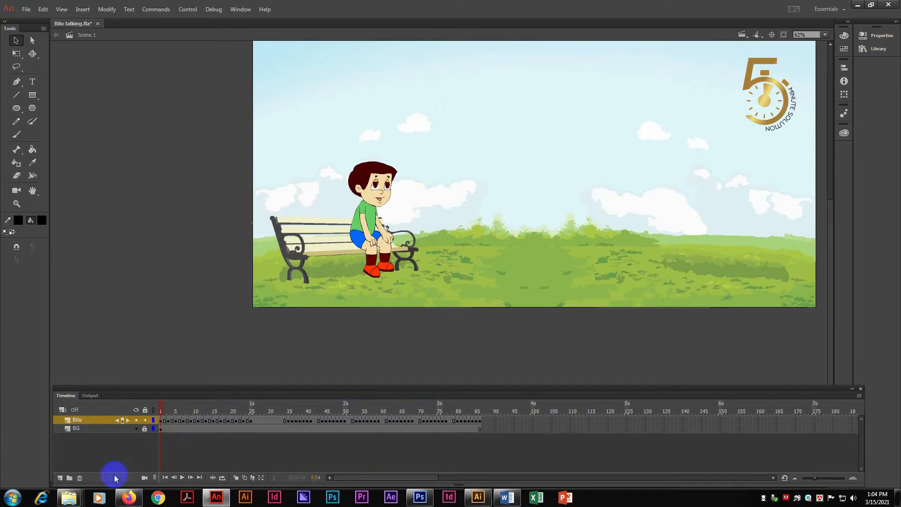
click(60, 478)
double_click(85, 420)
text(Audio)
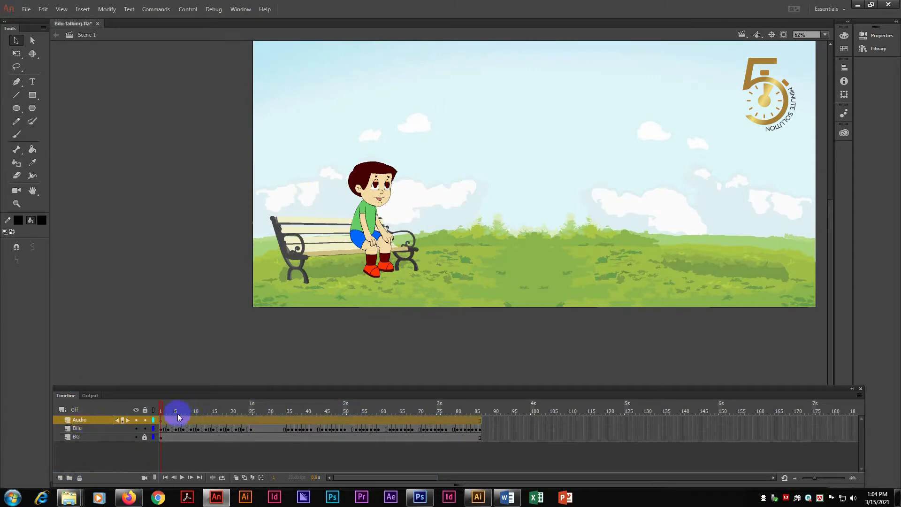
double_click(87, 420)
text(Bilu)
key(Return)
click(161, 421)
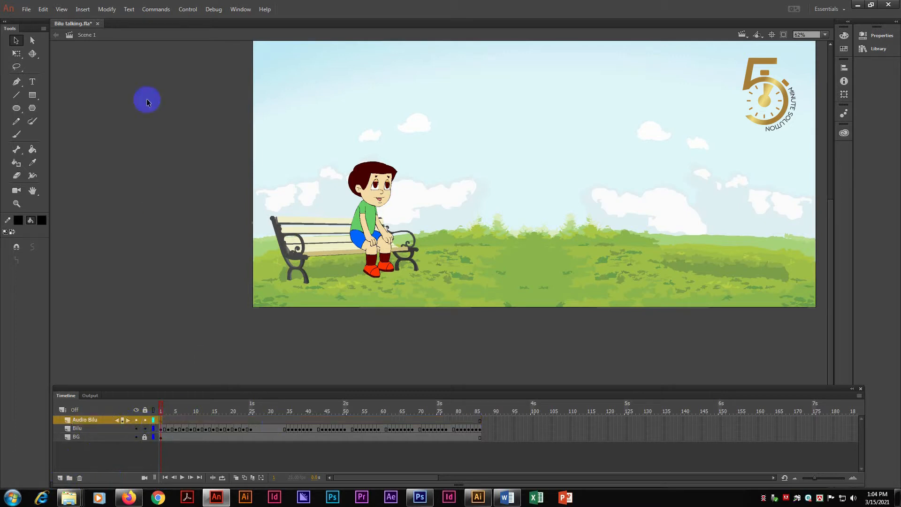
click(28, 9)
mouse_move(66, 157)
click(181, 153)
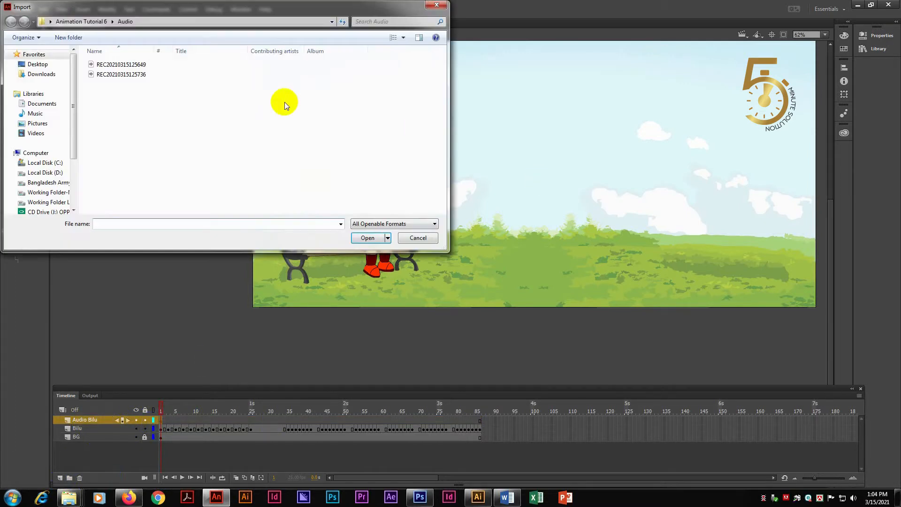
click(436, 5)
click(26, 9)
mouse_move(61, 155)
click(182, 156)
double_click(117, 65)
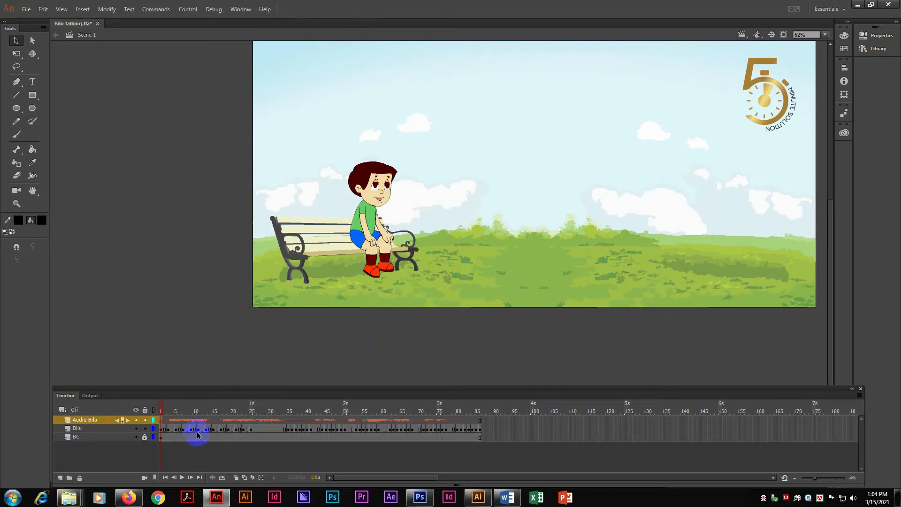
- Move all frames of the Audio Bilu layer so the sound starts at frame 34, where the standing pose begins
key(Return)
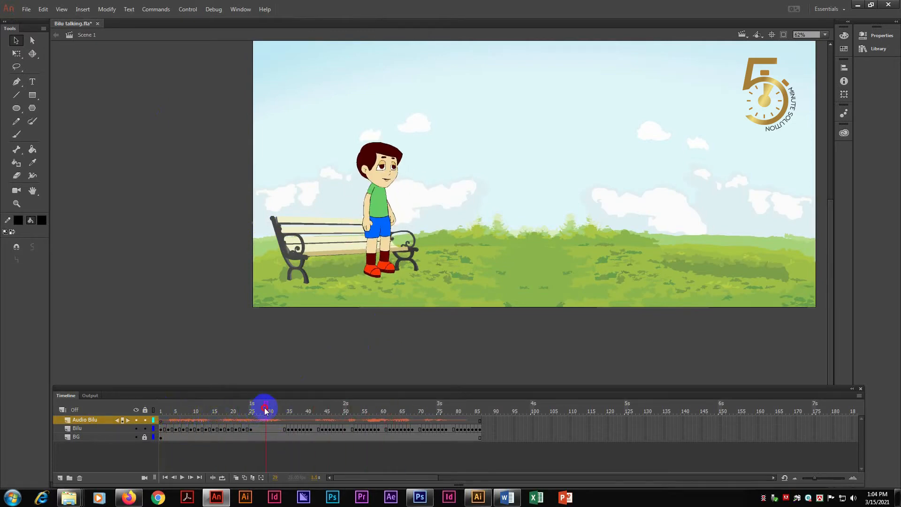
drag(286, 408, 217, 420)
click(168, 423)
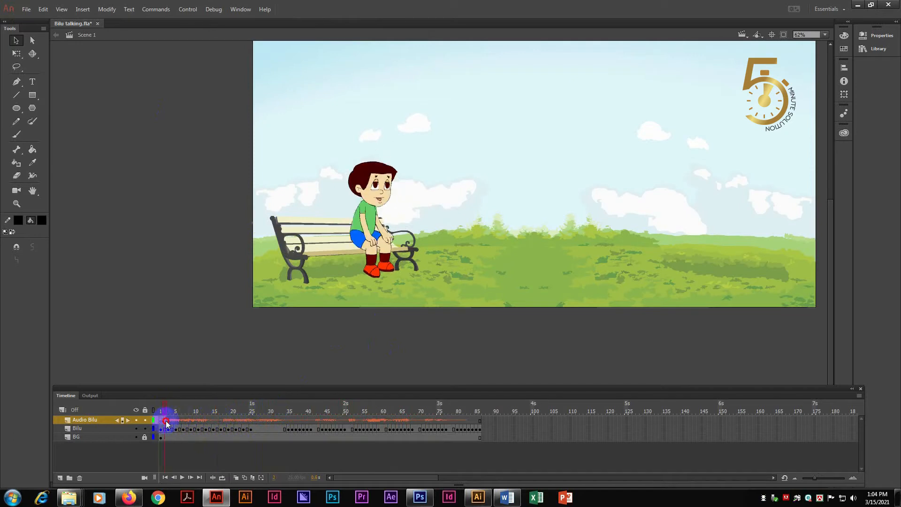
click(96, 421)
drag(186, 422, 311, 419)
- Play the animation from frame 1 to check the moved audio against the character's movement
click(305, 408)
click(160, 407)
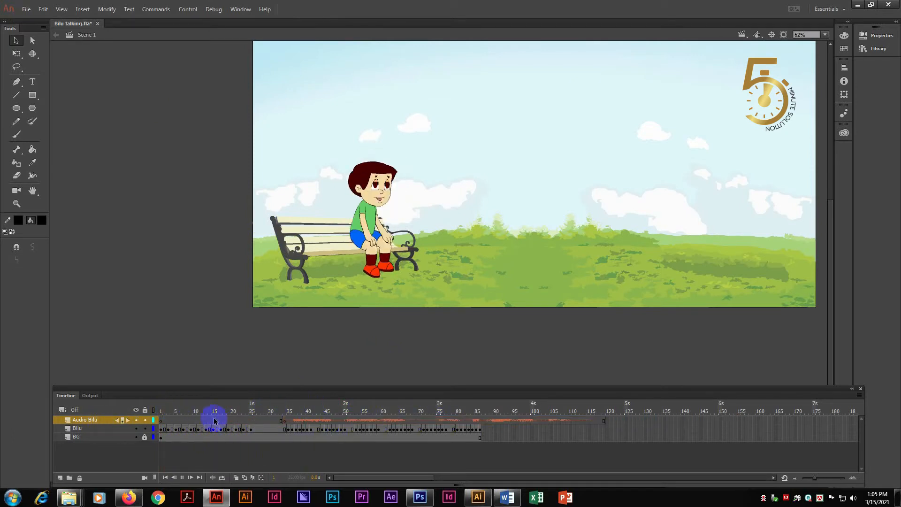
key(Return)
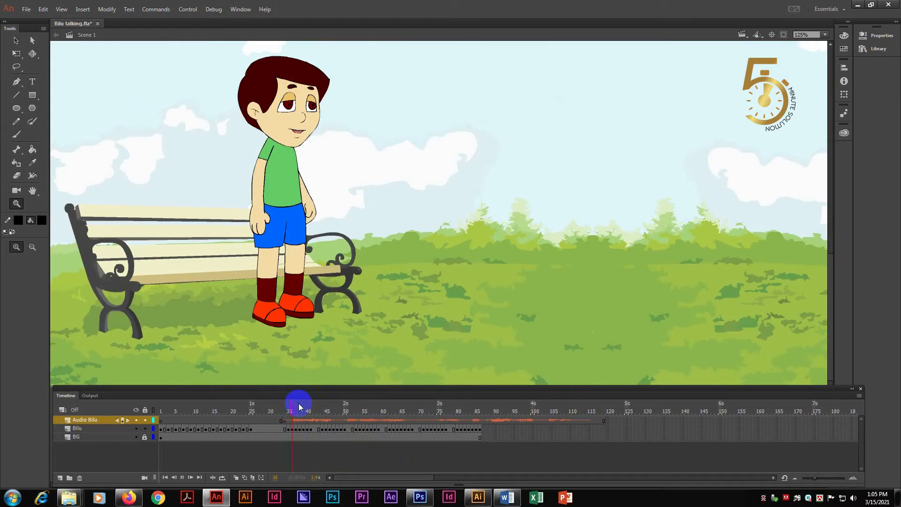
key(Return)
- Scrub and replay the section between about frames 35 and 55 to compare Bilu's mouth shapes with the speech
drag(366, 409, 293, 403)
mouse_move(293, 403)
mouse_down()
mouse_move(329, 406)
mouse_move(288, 408)
mouse_move(359, 407)
mouse_move(290, 404)
mouse_up()
drag(291, 405, 389, 418)
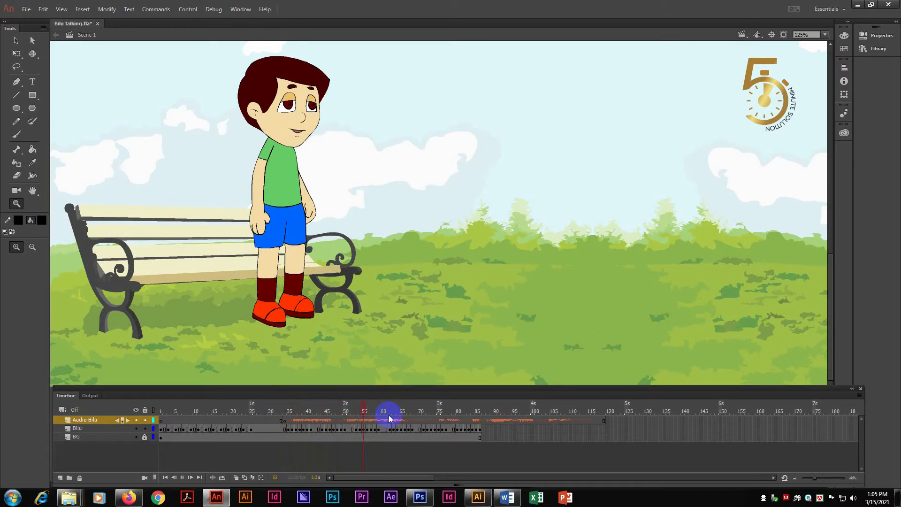
drag(365, 408, 297, 403)
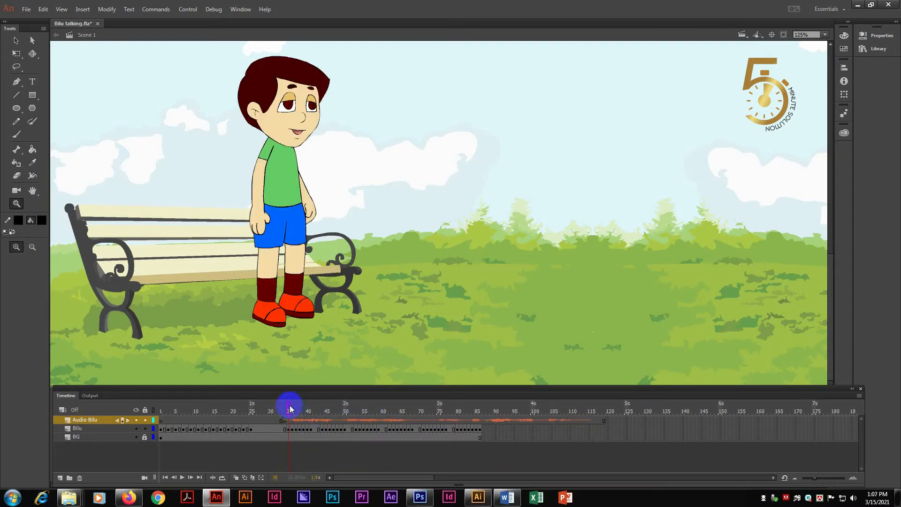
drag(296, 430, 309, 430)
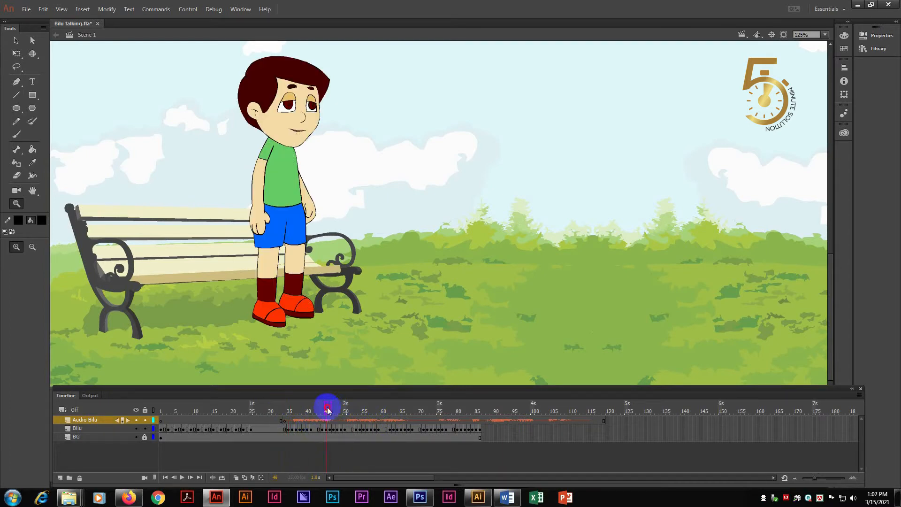
key(Return)
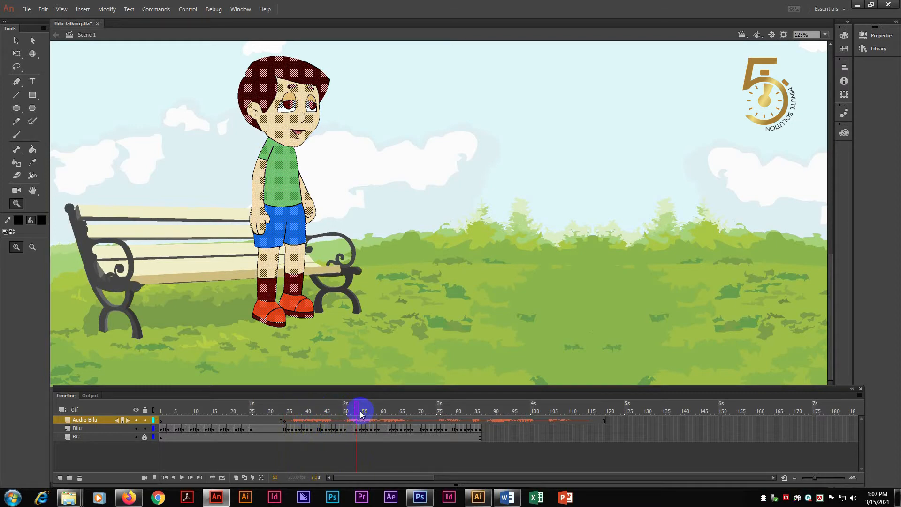
key(Return)
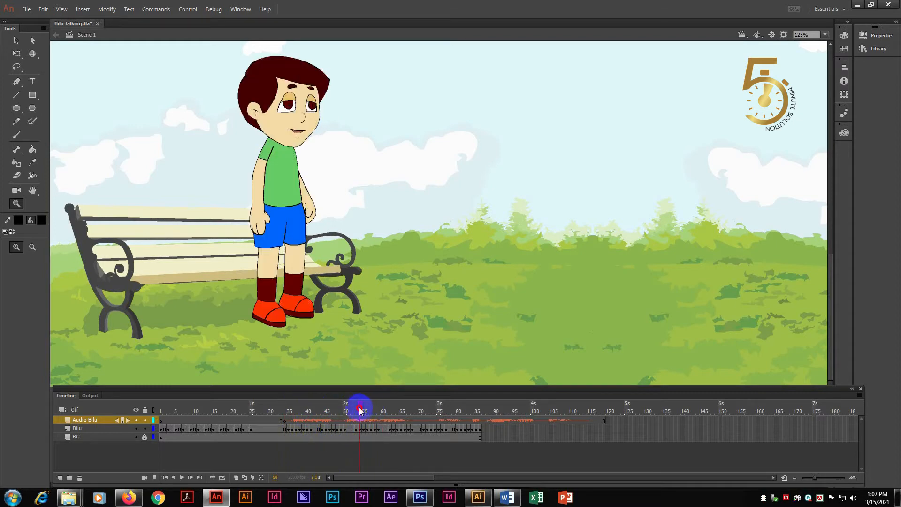
- Copy the Bilu layer's frames at about 54 to 55, insert a frame there, and paste the copied frames at frame 56
click(360, 430)
key(shift+Right)
key(shift+Left)
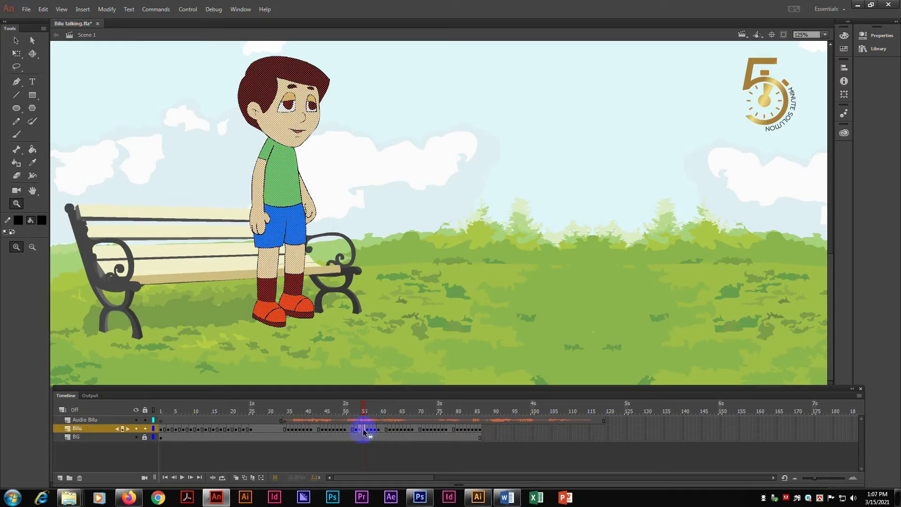
right_click(363, 432)
click(389, 295)
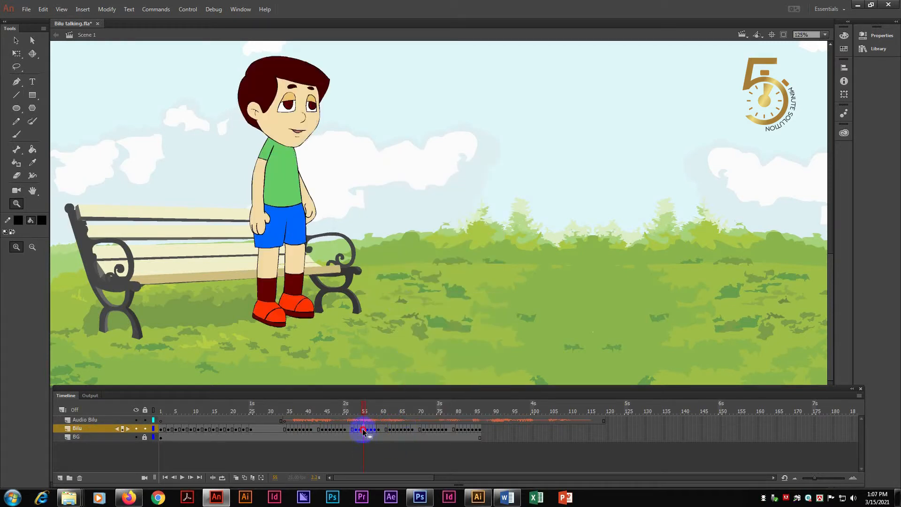
right_click(362, 429)
click(394, 204)
click(368, 429)
right_click(373, 427)
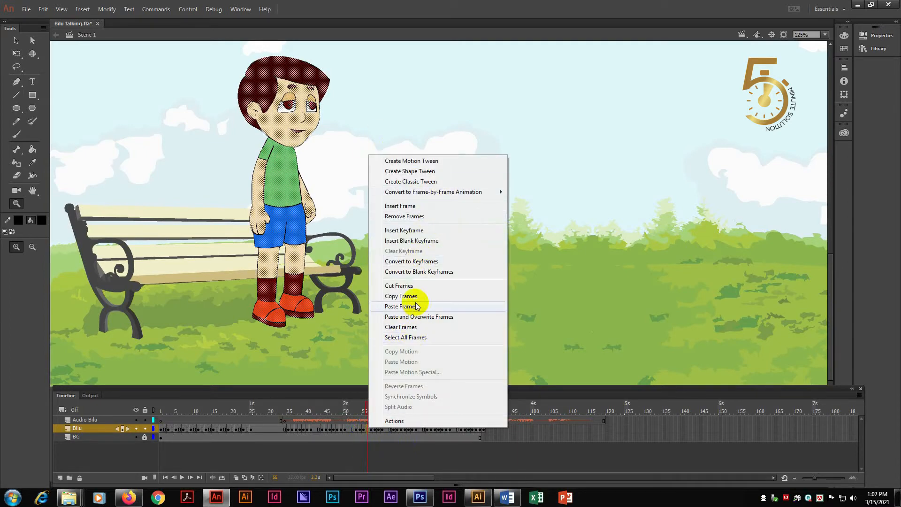
click(417, 308)
- Scrub and play from about frame 34 to 57 to check the pasted mouth shapes against the speech
click(371, 411)
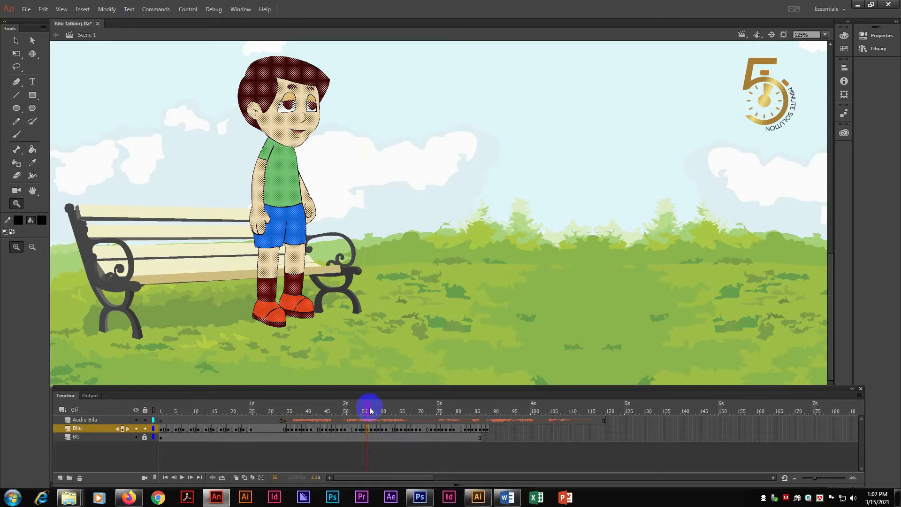
drag(364, 408, 313, 411)
drag(368, 408, 296, 414)
drag(375, 410, 284, 408)
key(Return)
mouse_move(368, 409)
mouse_down()
mouse_move(377, 410)
mouse_move(361, 409)
mouse_move(371, 408)
mouse_up()
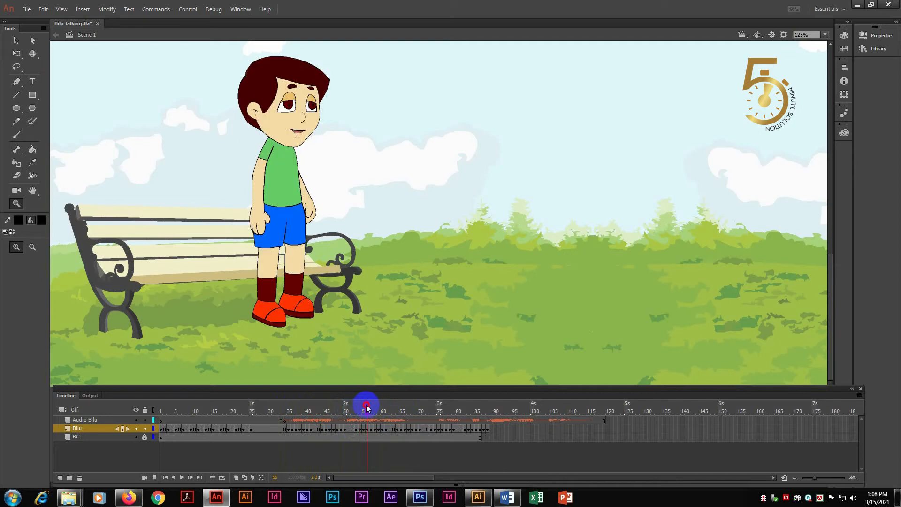
- Examine the Bilu layer's mouth keyframes between about frames 53 and 58 against the audio
click(369, 429)
right_click(370, 430)
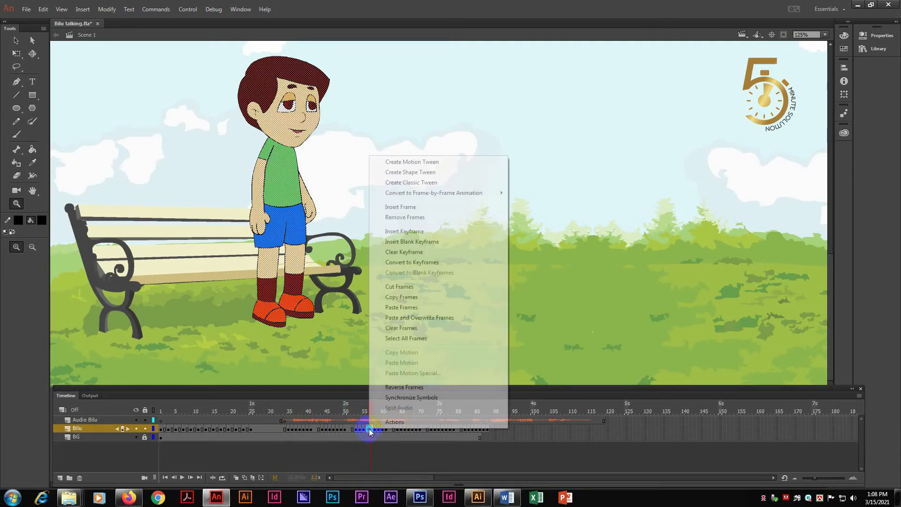
mouse_move(370, 408)
mouse_down()
mouse_move(362, 404)
mouse_move(382, 399)
mouse_move(368, 399)
mouse_up()
click(368, 425)
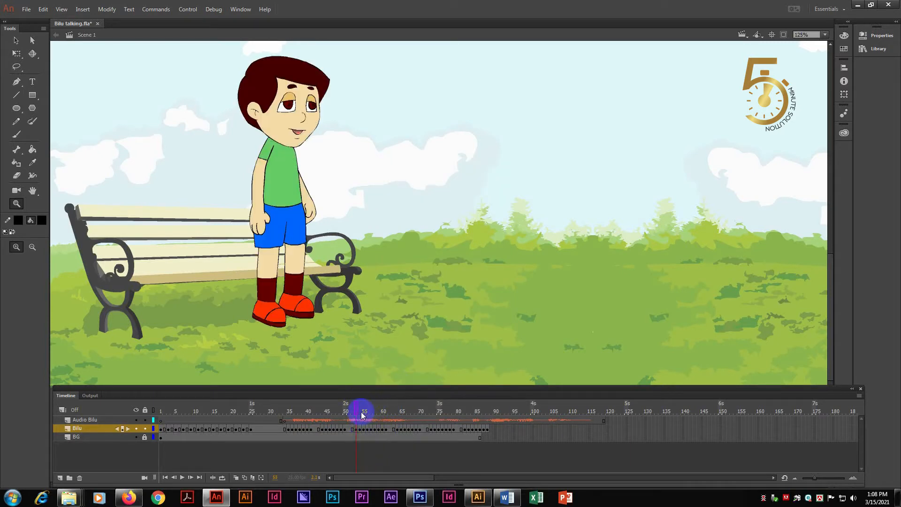
drag(355, 429, 365, 431)
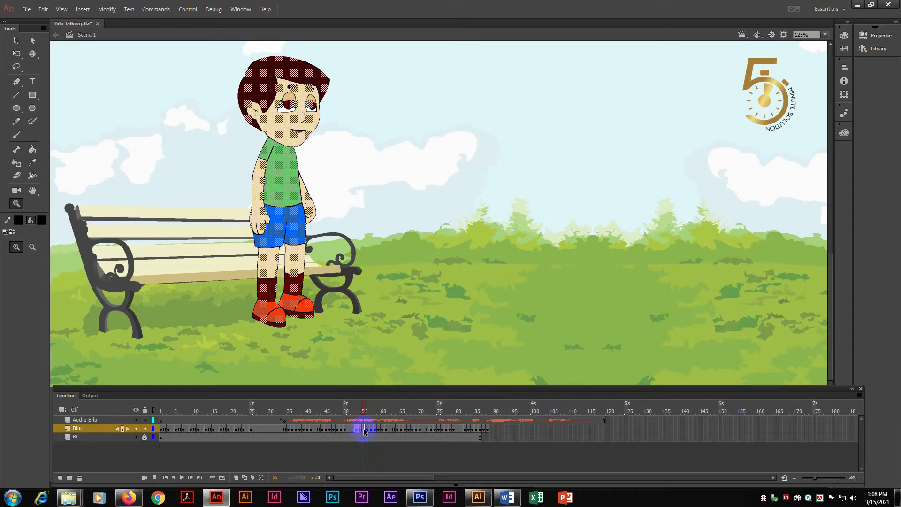
click(371, 408)
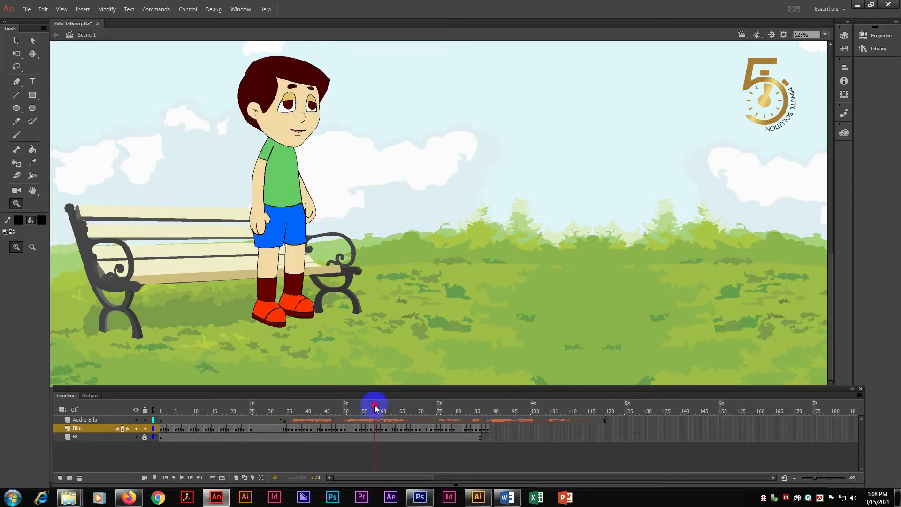
click(374, 408)
- Preview the animation as a test movie, and scrub the talking section from about frame 35 to 57
key(ctrl+Return)
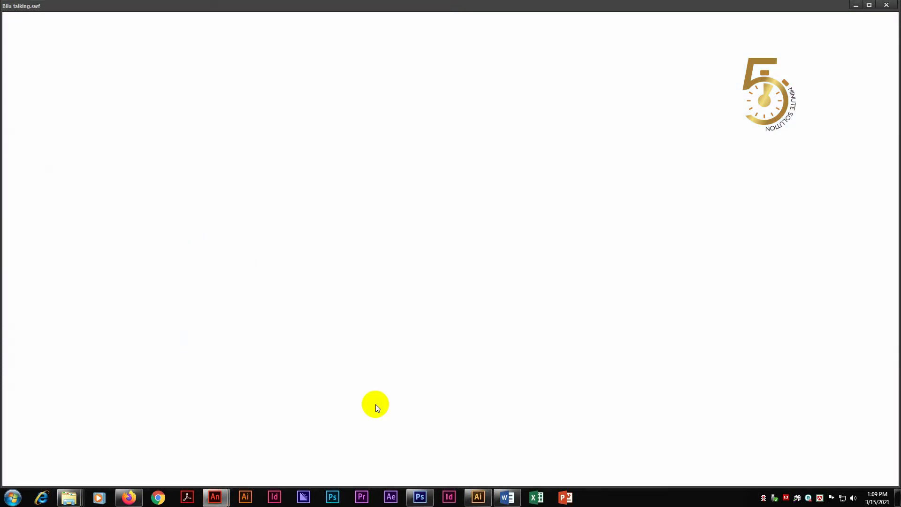
key(ctrl+w)
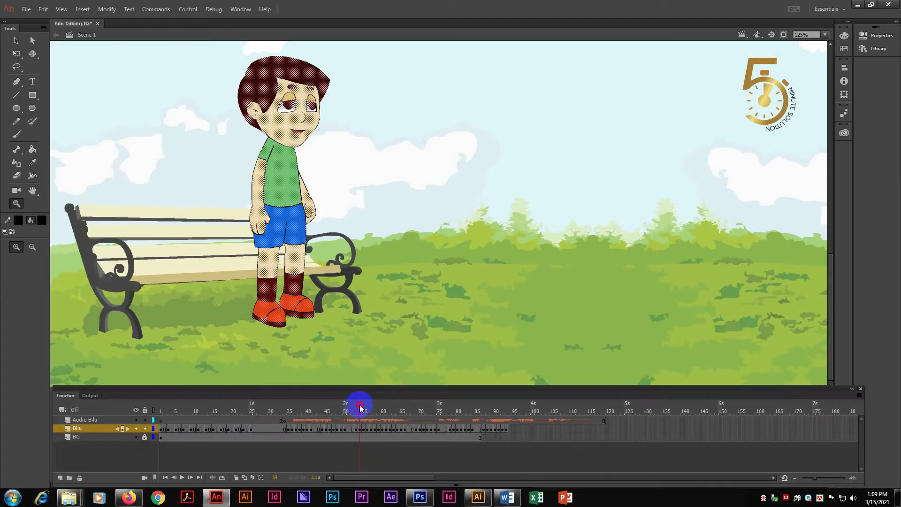
drag(371, 407, 297, 415)
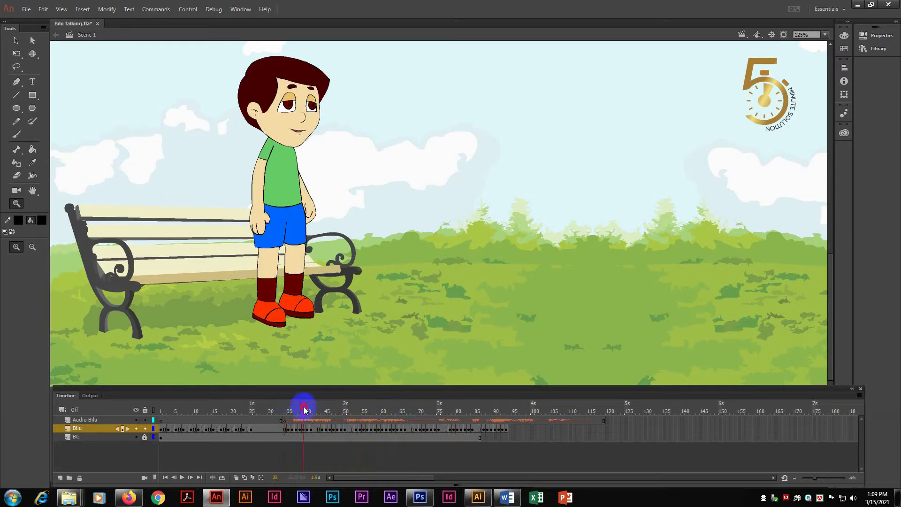
click(300, 410)
drag(327, 408, 290, 407)
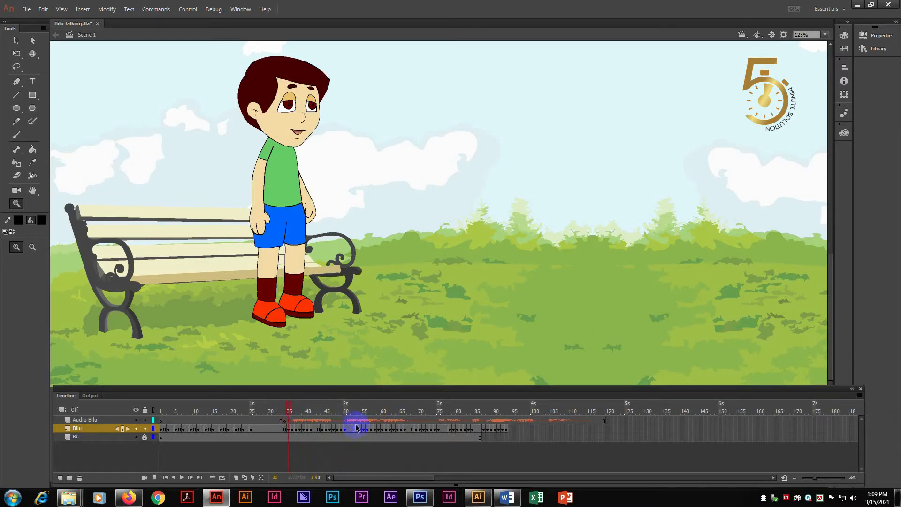
- Copy the Bilu layer's mouth keyframes from about frame 53 to 66 and paste them at frame 32
drag(362, 430, 403, 428)
right_click(383, 428)
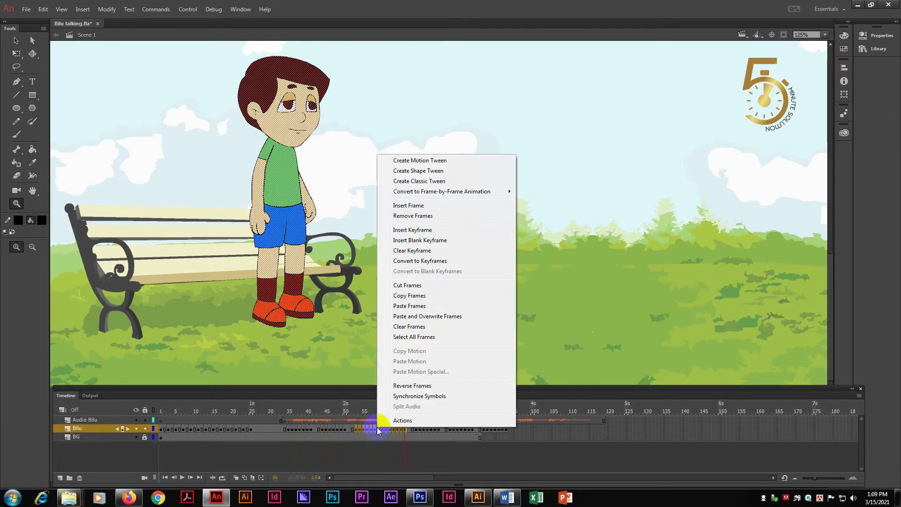
click(403, 293)
click(282, 438)
right_click(280, 429)
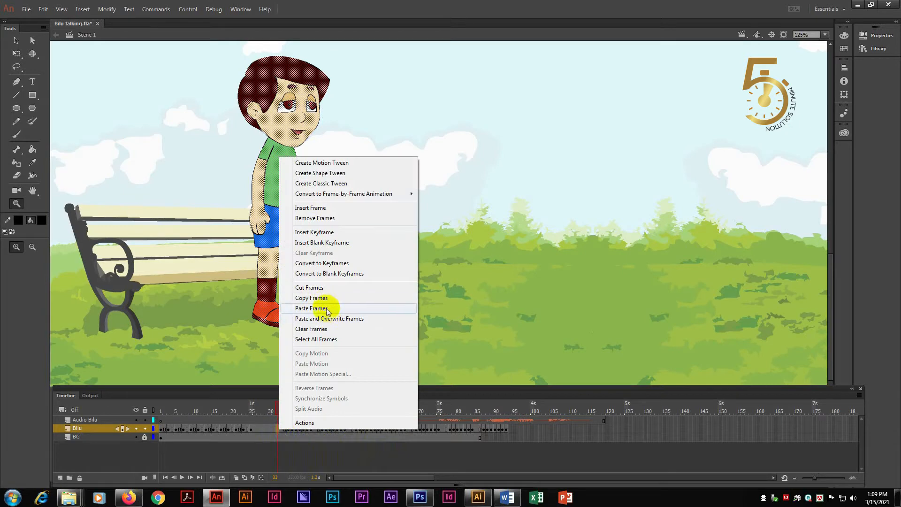
click(327, 309)
- Insert a frame at about frame 29 on the Bilu layer to shift the following mouth keyframes toward the audio's start
click(266, 429)
right_click(266, 429)
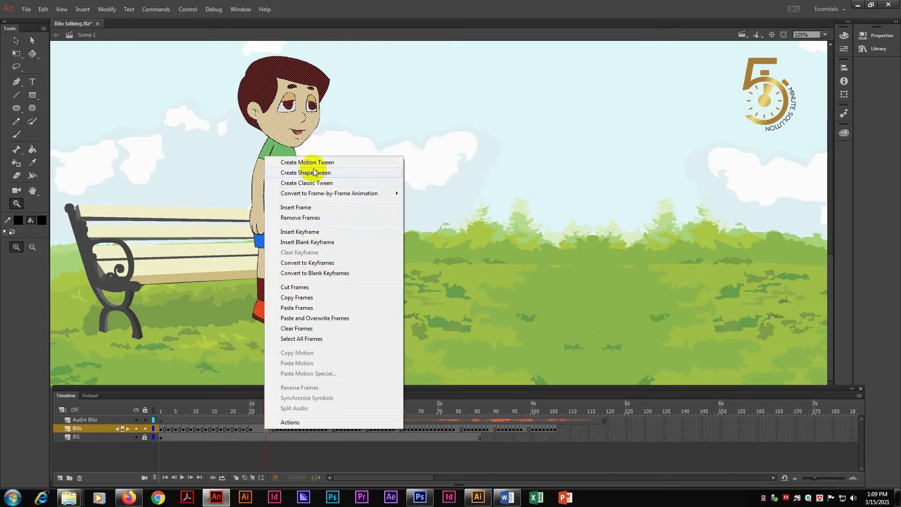
click(306, 212)
click(274, 411)
right_click(273, 428)
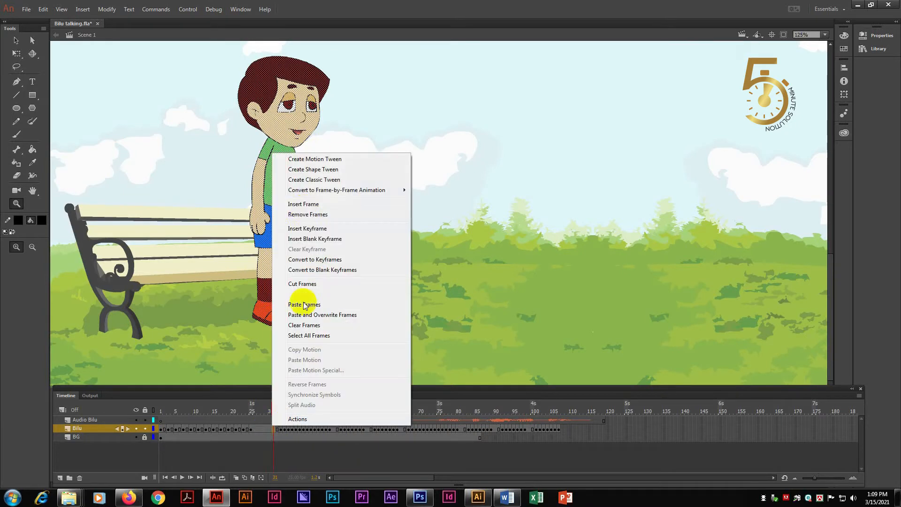
click(318, 230)
click(269, 432)
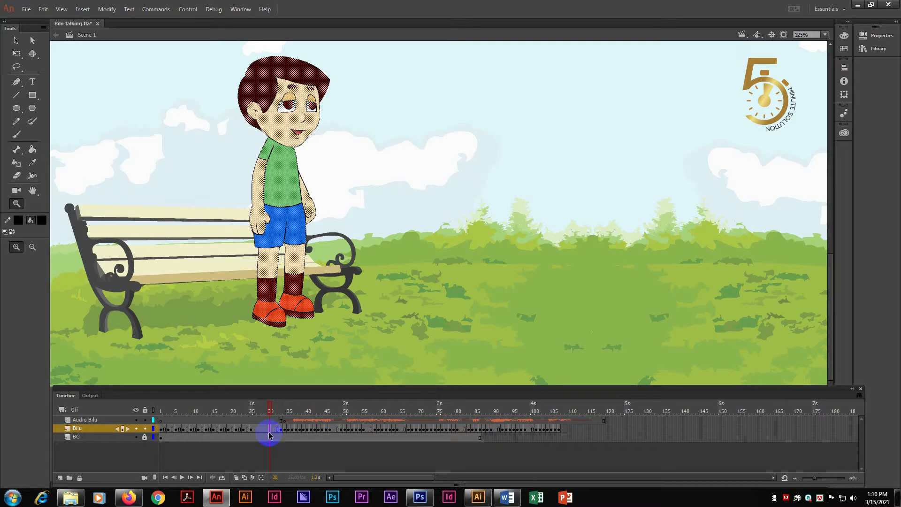
- Play the animation from about frame 30 and replay it from about frame 35 to check the mouth timing
key(Return)
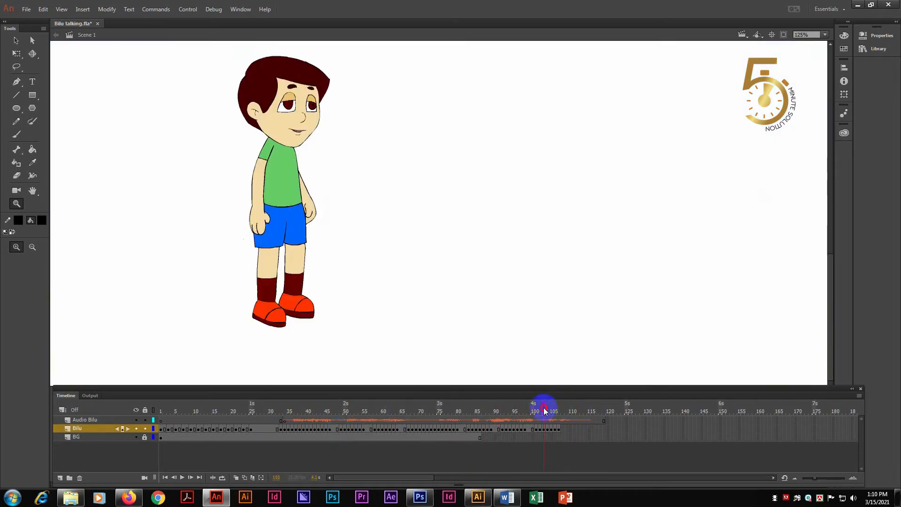
click(289, 409)
click(309, 437)
key(Return)
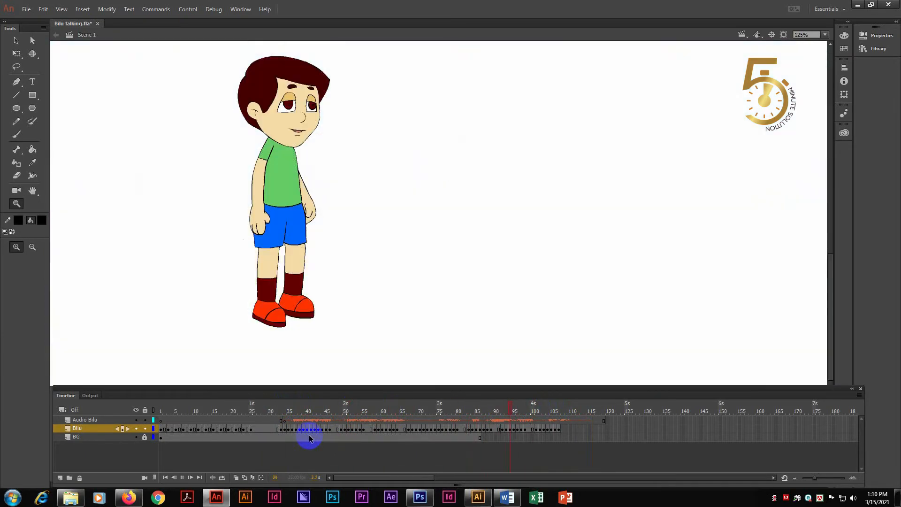
- Unlock the BG layer and insert frames across frames 37 to 80 to extend the background to frame 130
click(477, 437)
click(145, 437)
click(453, 437)
drag(453, 437, 297, 437)
right_click(313, 437)
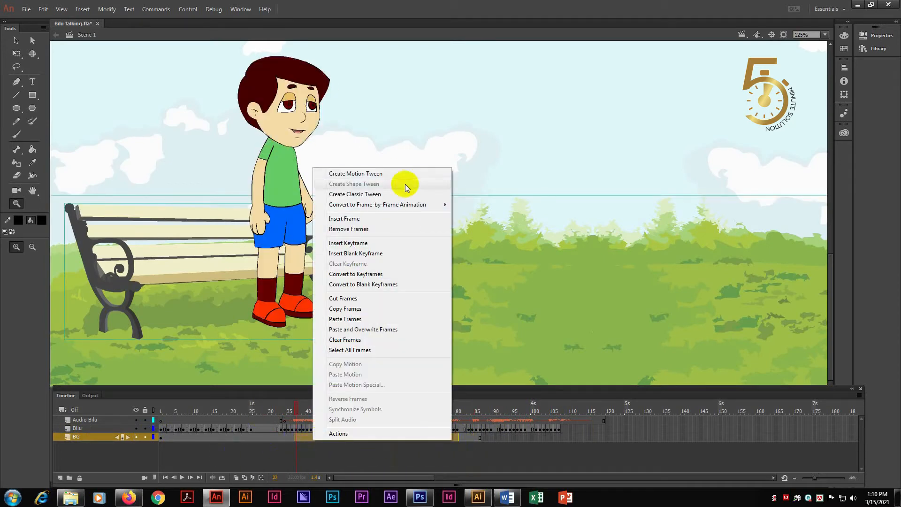
click(345, 219)
- Replay the talking section several times from about frame 34 and scrub onward to compare the mouth movements with the speech
click(424, 409)
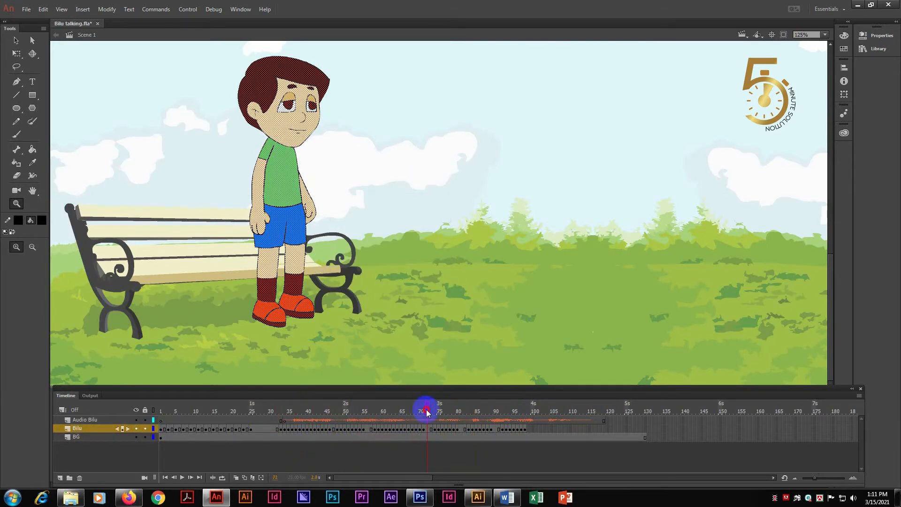
click(294, 412)
key(Return)
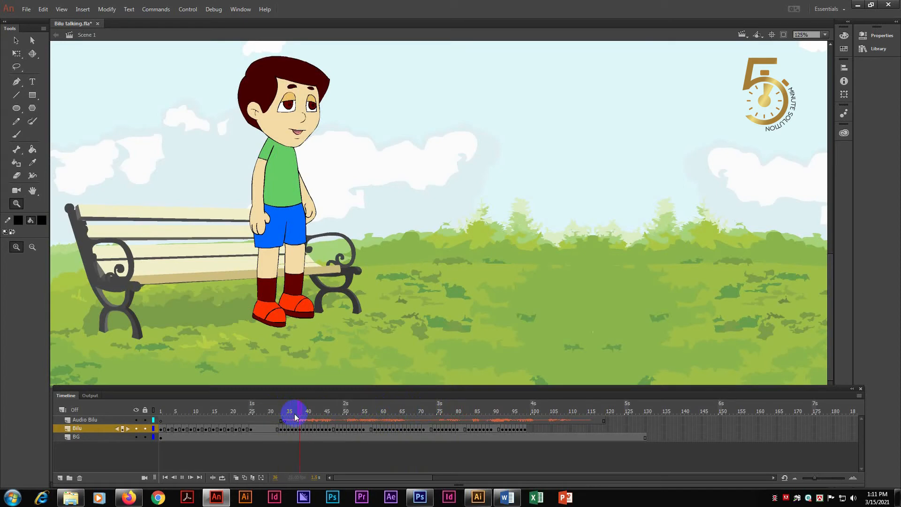
drag(345, 409, 401, 424)
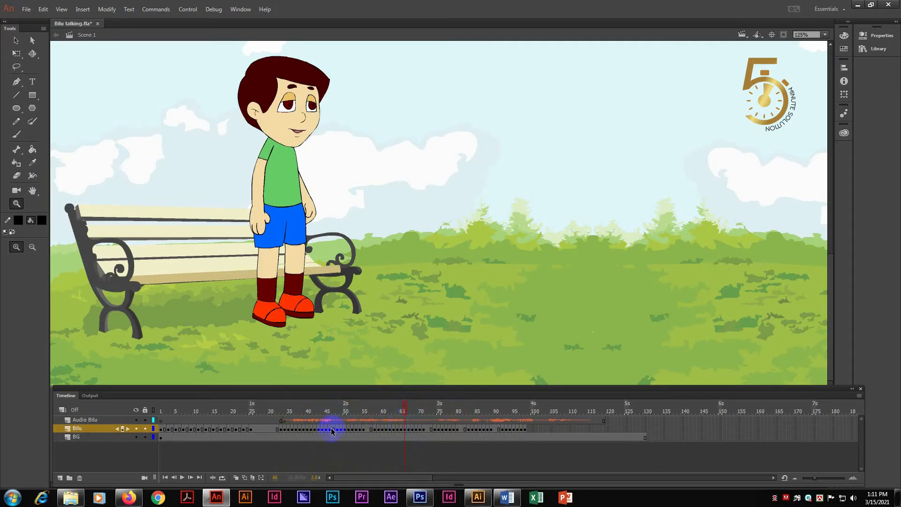
click(281, 408)
key(Return)
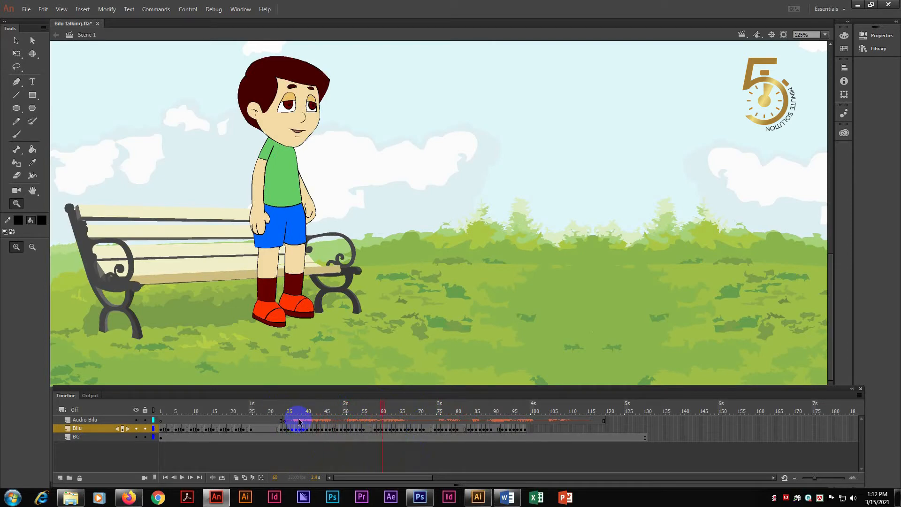
drag(383, 407, 283, 406)
key(Return)
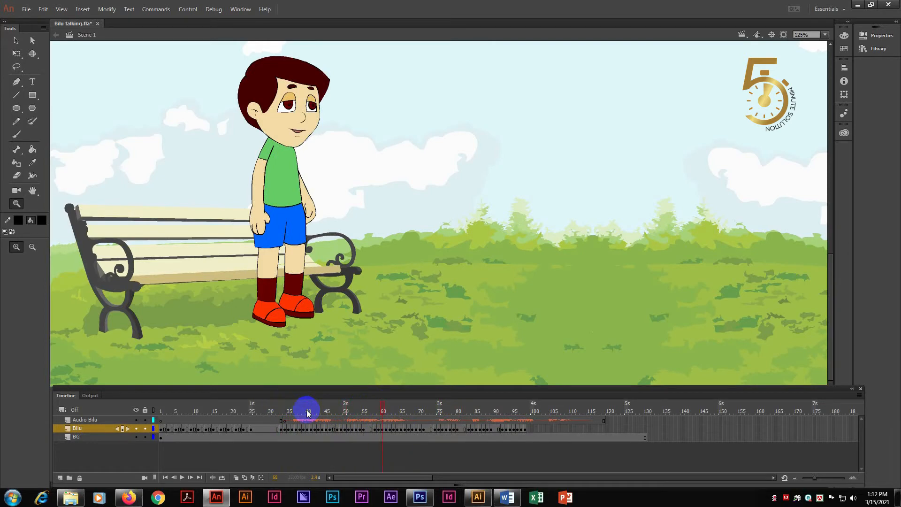
drag(390, 408, 301, 410)
key(Return)
key(Return)
drag(407, 415, 526, 463)
- Copy the Bilu layer's closing mouth frames from frame 73 onward
drag(539, 428, 430, 426)
right_click(430, 426)
click(469, 296)
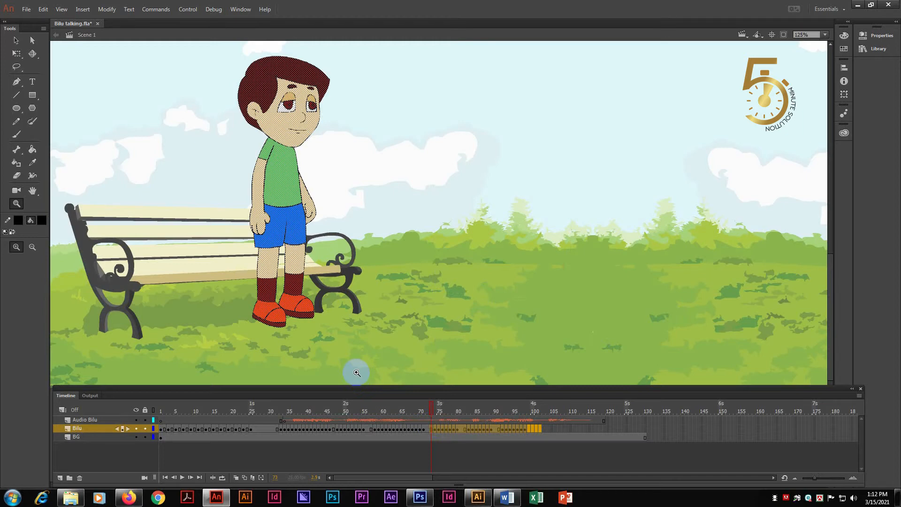
- Play from about frame 72, and scrub between about frames 32 and 56 to judge which mouth shapes fit the audio
click(428, 408)
key(Return)
click(296, 408)
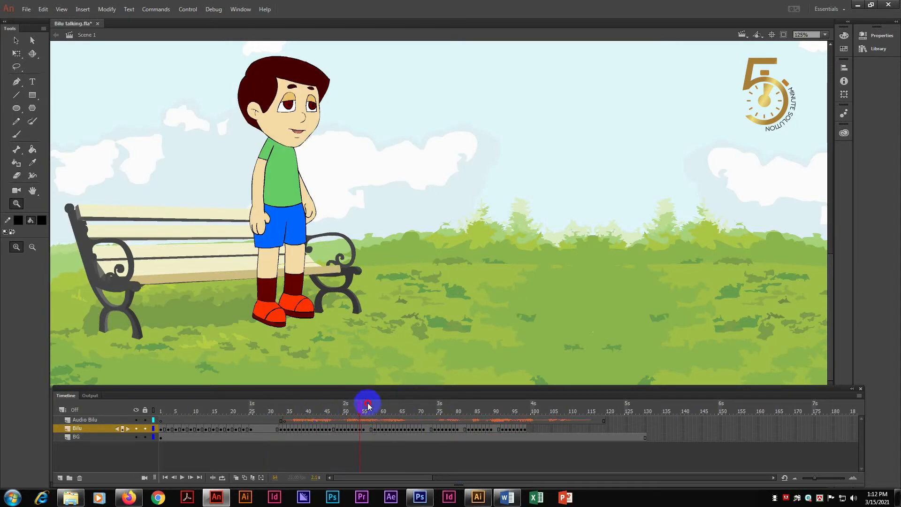
click(287, 410)
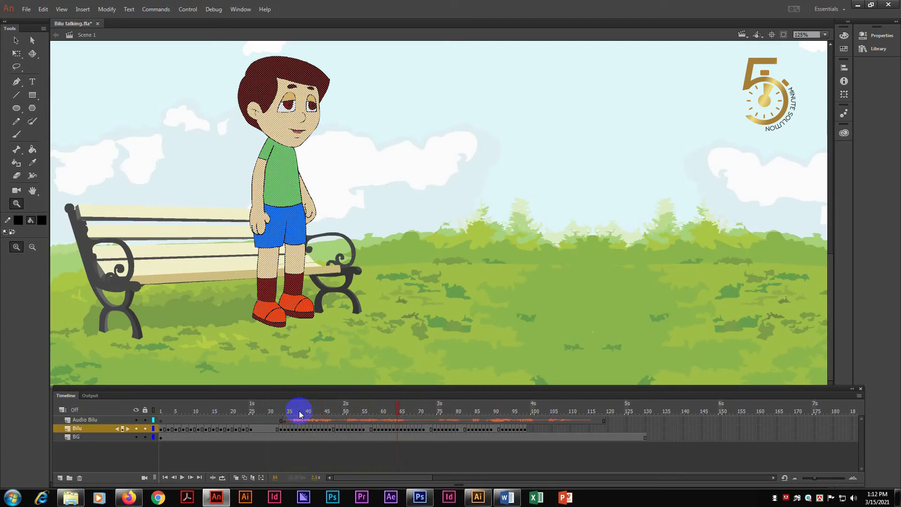
click(275, 412)
mouse_move(340, 419)
mouse_down()
mouse_move(326, 418)
mouse_move(382, 419)
mouse_move(338, 426)
mouse_up()
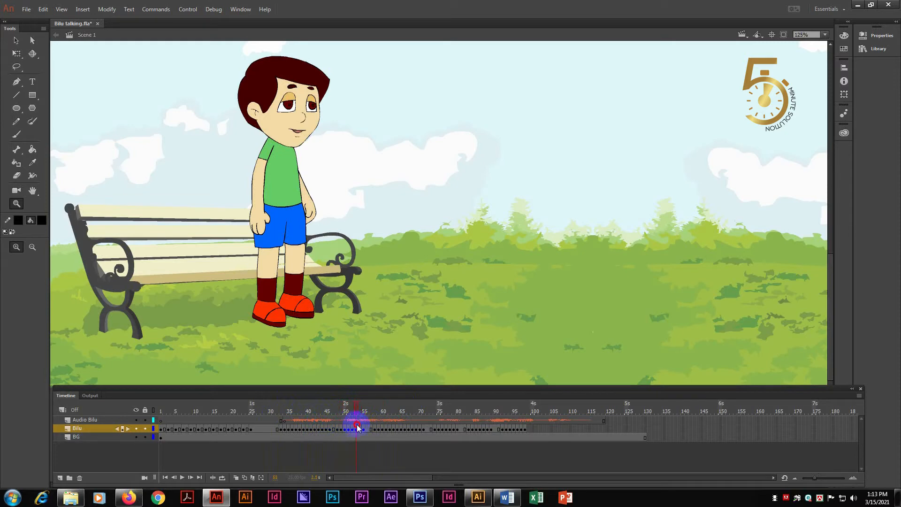
drag(359, 423, 355, 434)
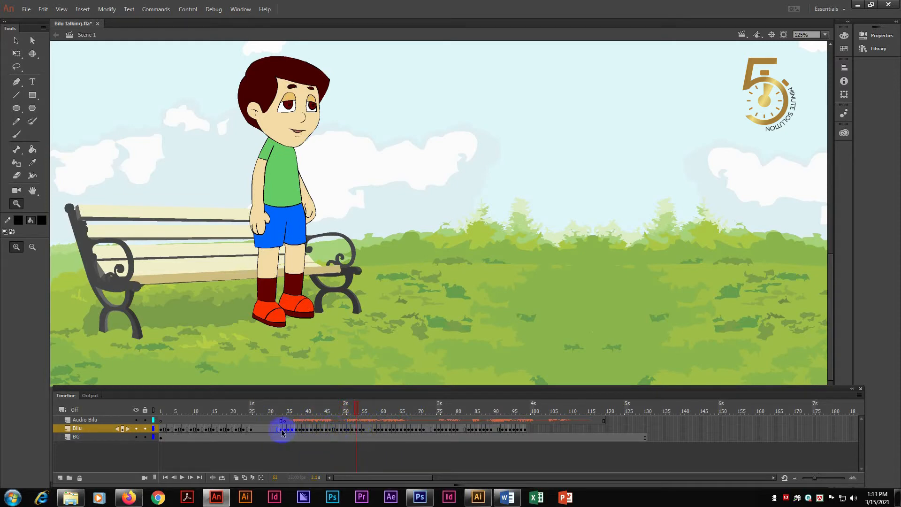
- Copy the Bilu layer's mouth keyframes from frame 33 to 46 and paste them at frame 57
drag(282, 433, 322, 428)
right_click(322, 429)
click(357, 294)
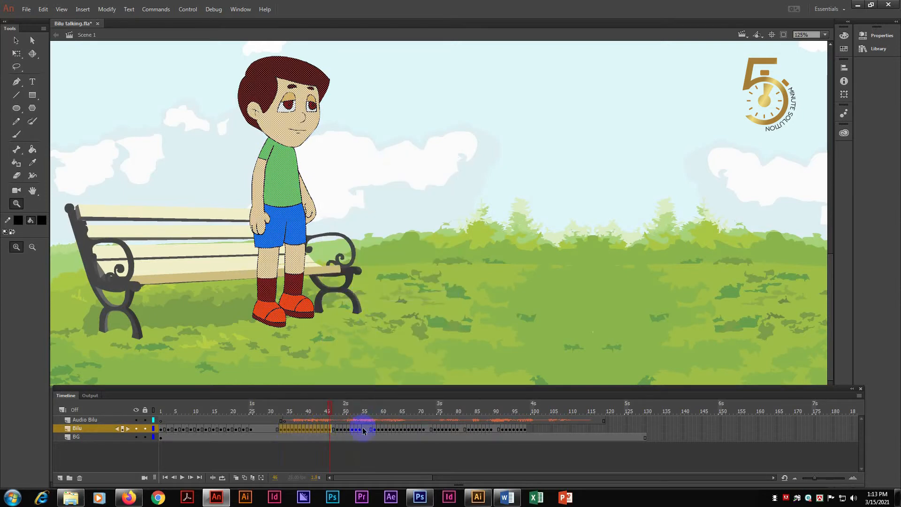
click(369, 430)
right_click(369, 429)
click(357, 430)
click(369, 430)
right_click(369, 429)
click(340, 451)
click(371, 430)
right_click(371, 428)
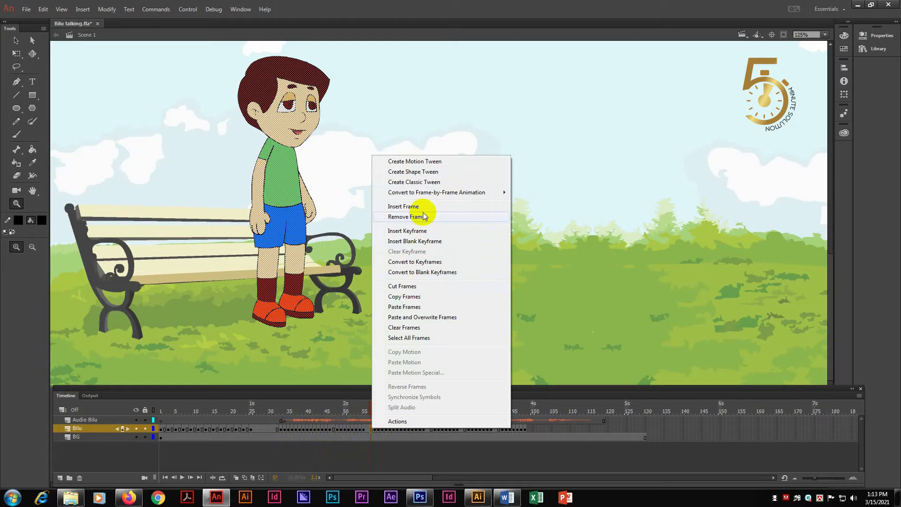
click(415, 307)
- Replay the animation from about frame 34 and scrub up to about frame 73 to check the newly pasted mouth movement
click(284, 404)
key(Return)
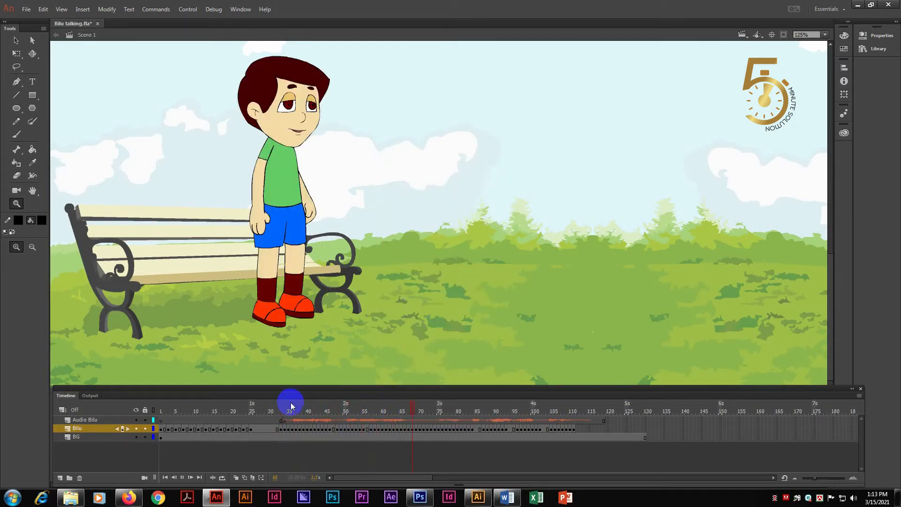
click(290, 403)
click(430, 405)
click(348, 404)
mouse_move(393, 403)
mouse_down()
mouse_move(376, 403)
mouse_move(391, 404)
mouse_up()
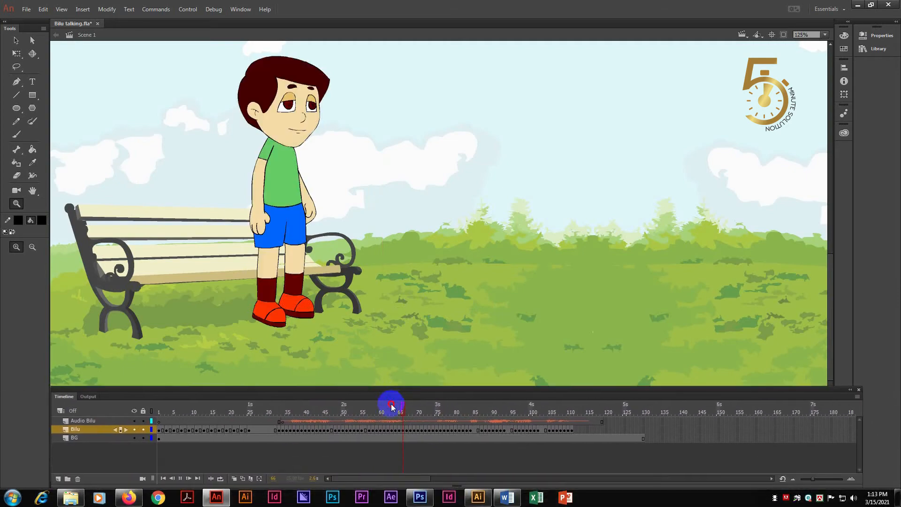
- Play the animation twice from about frame 34 to judge the timing of the pause between the spoken phrases
click(284, 403)
key(Return)
click(285, 404)
key(Return)
- Insert three frames at about frame 64 on the Bilu layer to hold the mouth during the pause
mouse_move(379, 429)
mouse_down()
mouse_move(423, 434)
mouse_move(394, 433)
mouse_up()
right_click(391, 432)
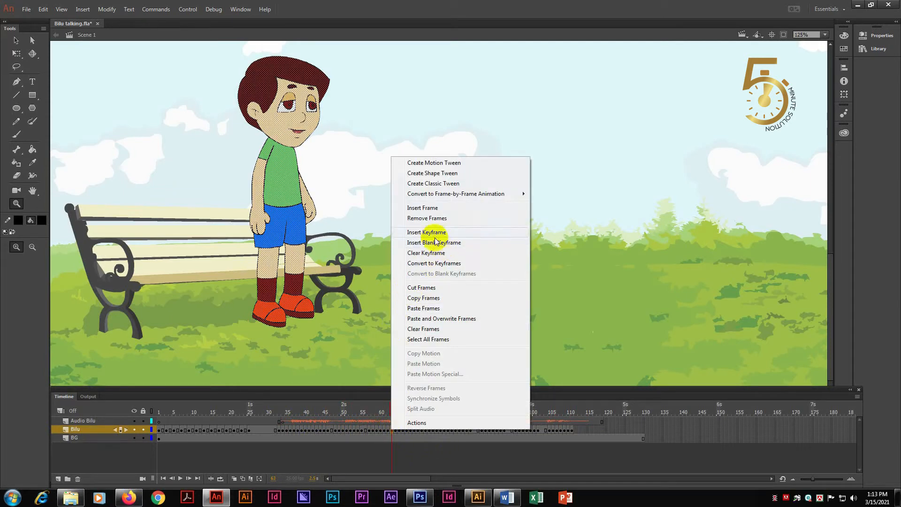
click(413, 233)
click(394, 430)
right_click(396, 429)
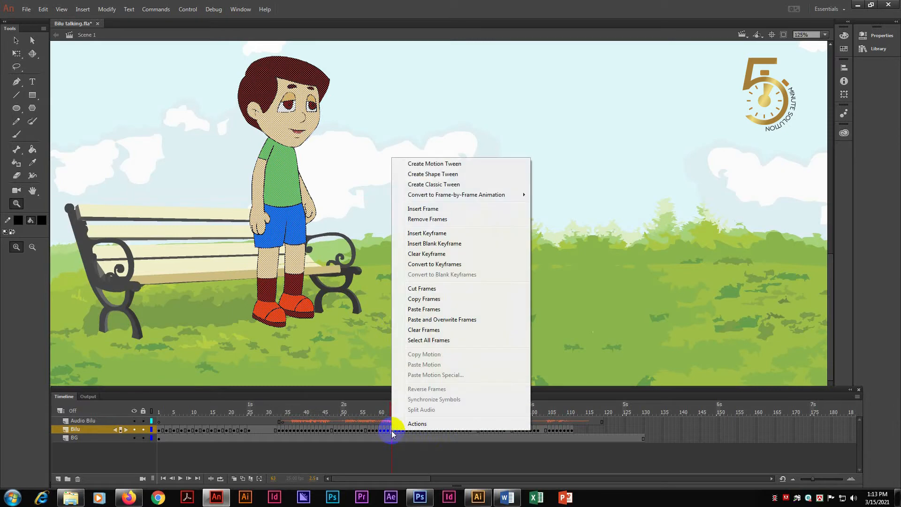
click(425, 208)
right_click(394, 429)
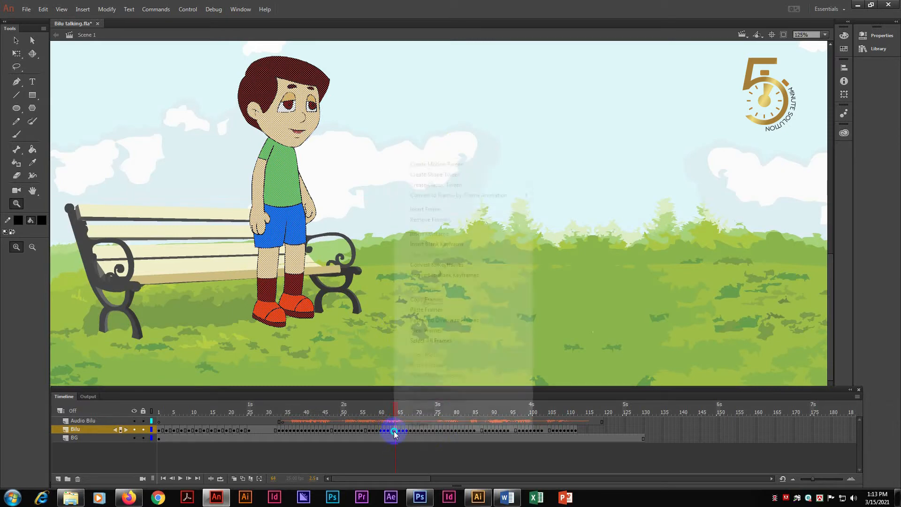
click(431, 210)
right_click(397, 430)
click(428, 210)
- Replay from about frame 32 and insert two more frames at about frame 64 on the Bilu layer
drag(308, 410, 273, 410)
key(Return)
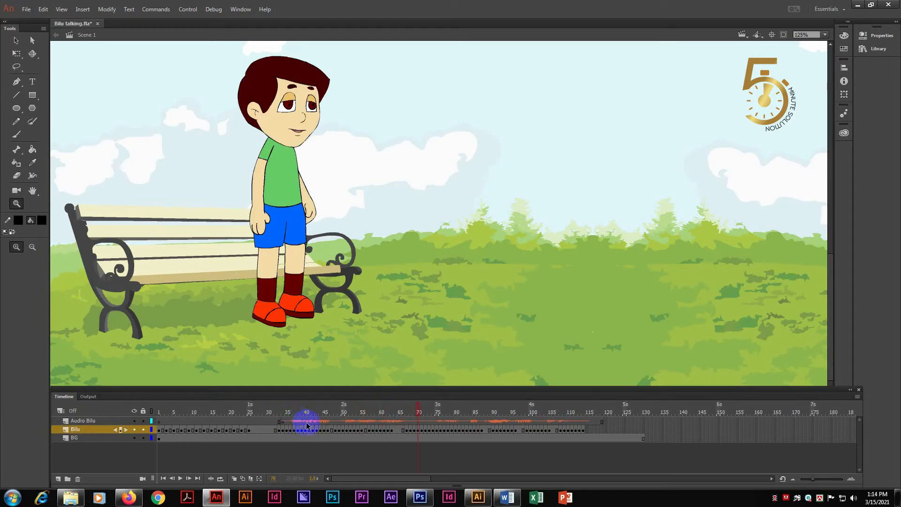
right_click(397, 429)
click(447, 212)
right_click(397, 429)
click(434, 211)
- Copy the Bilu layer's mouth frames at about frame 88 and paste them at frame 64
click(457, 412)
drag(492, 415, 489, 413)
click(488, 431)
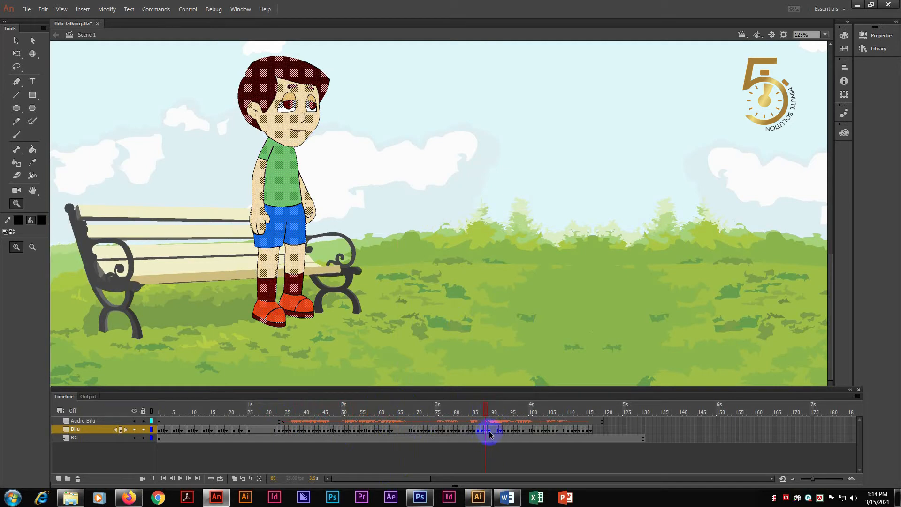
right_click(489, 430)
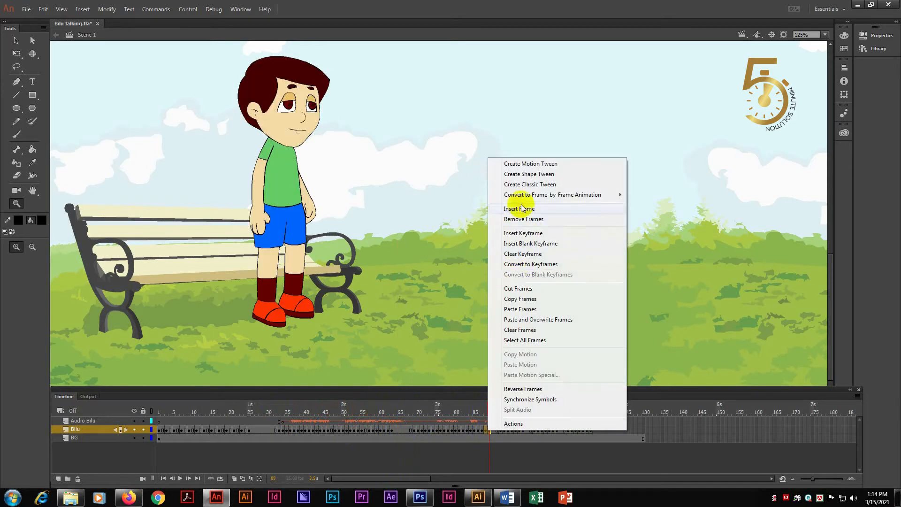
click(518, 297)
click(396, 430)
right_click(395, 430)
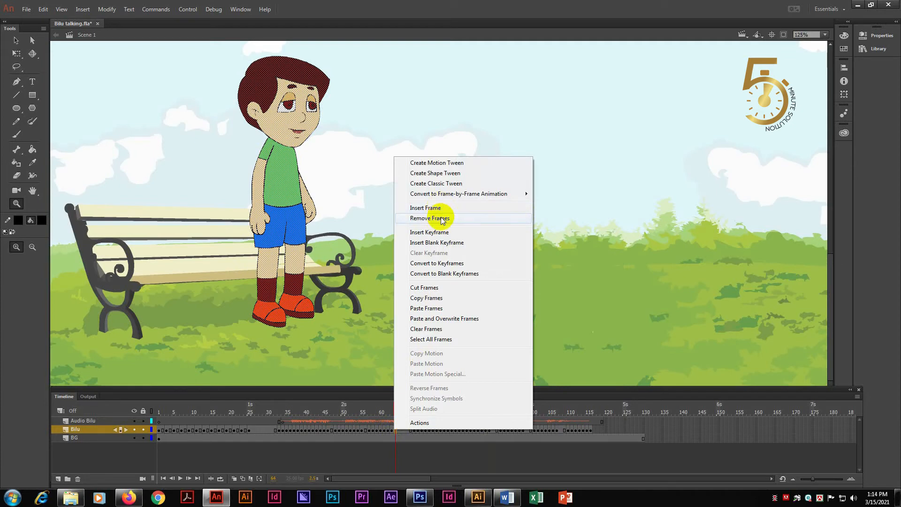
click(436, 309)
- Replay the animation from about frame 33 to check the mouth frames pasted at frame 64 against the audio
drag(397, 413, 352, 426)
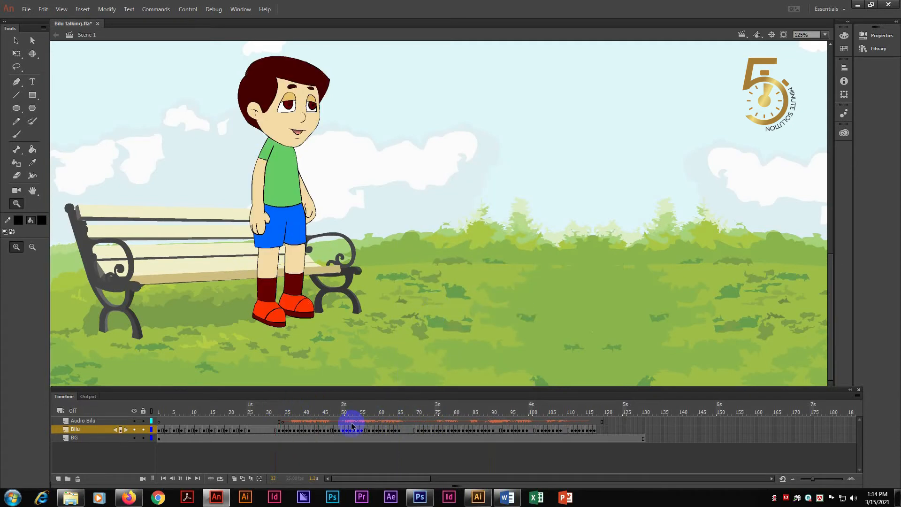
click(431, 408)
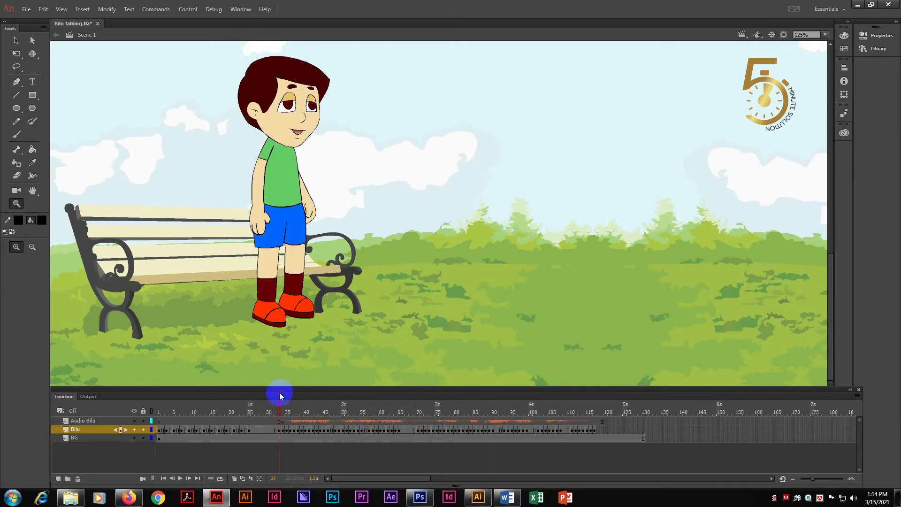
click(402, 412)
key(Return)
click(282, 413)
click(286, 413)
key(Return)
- Insert additional frames from about frame 67 on the Bilu layer to delay the following mouth movements
click(405, 430)
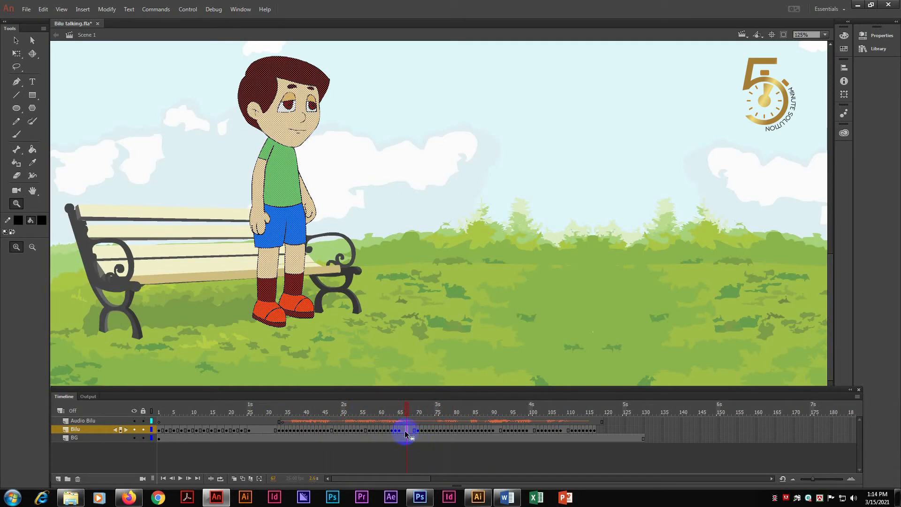
right_click(405, 430)
click(449, 207)
right_click(415, 430)
click(457, 208)
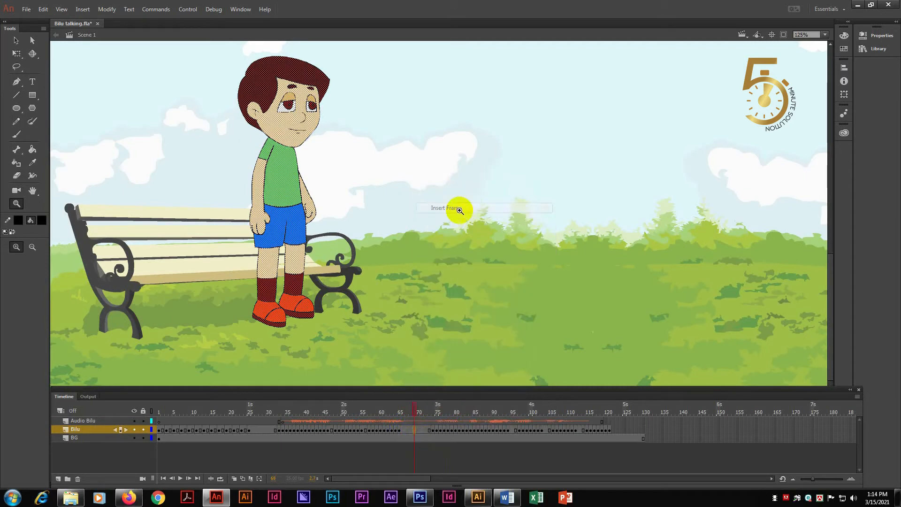
right_click(417, 430)
click(459, 207)
- Replay the animation from about frame 34 to compare the lengthened pause with the audio waveform
drag(418, 407, 291, 407)
key(Return)
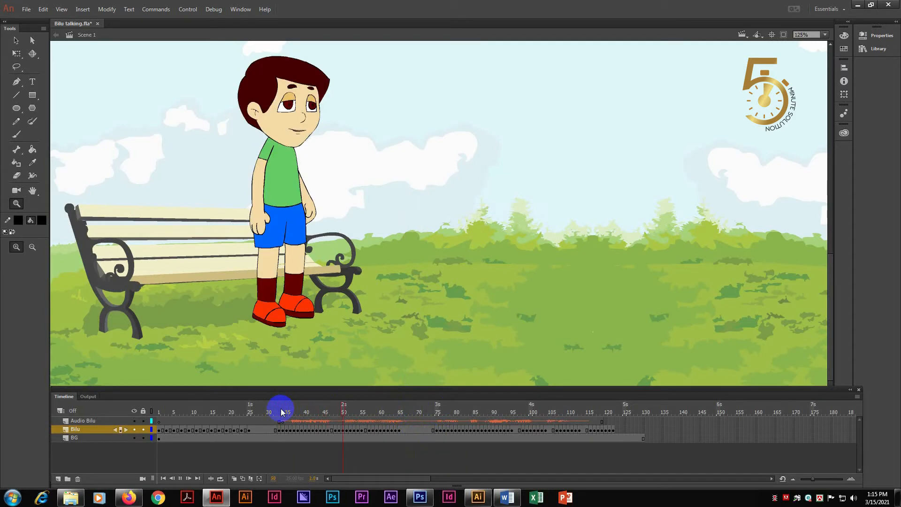
key(Return)
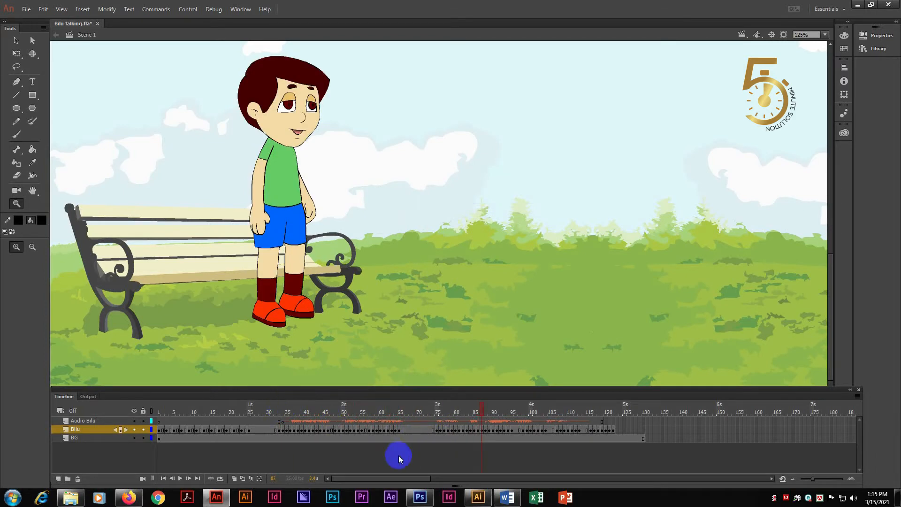
click(318, 411)
drag(318, 411, 282, 407)
click(311, 423)
key(Return)
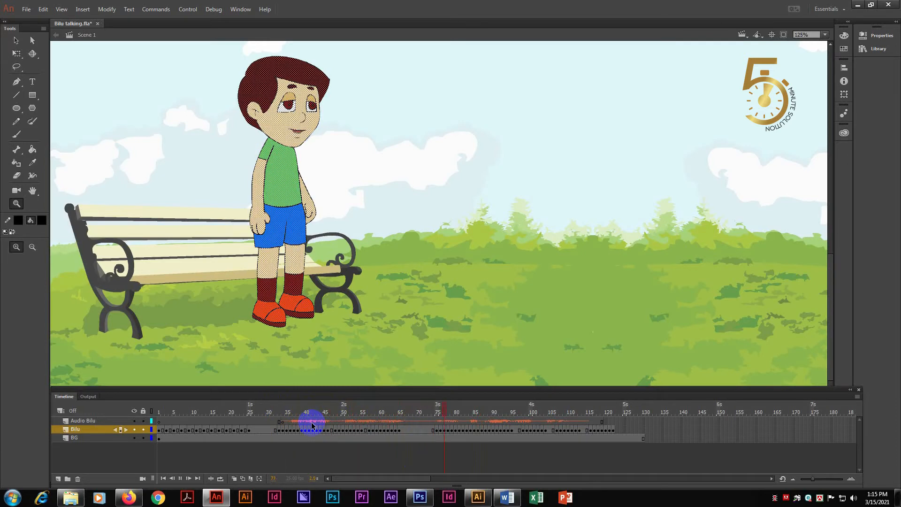
- Remove three held frames from about frame 70 on the Bilu layer to shorten the pause
click(422, 430)
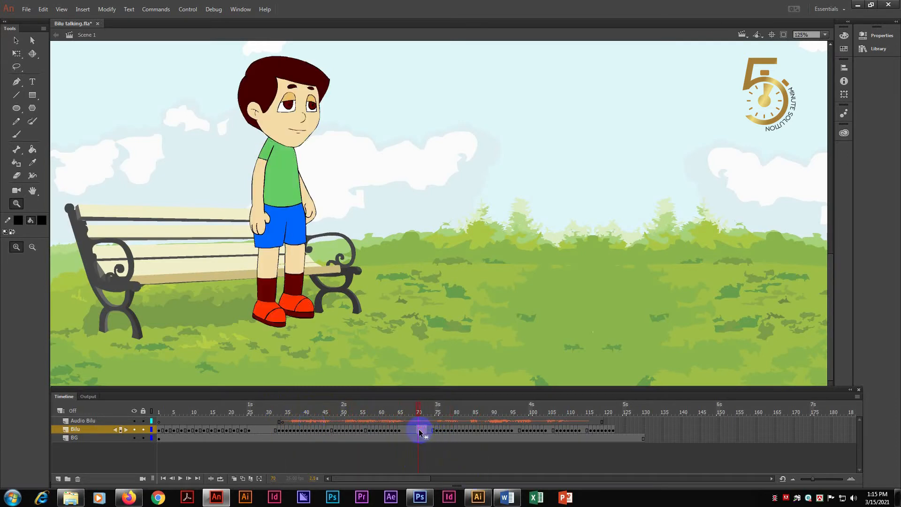
right_click(421, 430)
click(469, 216)
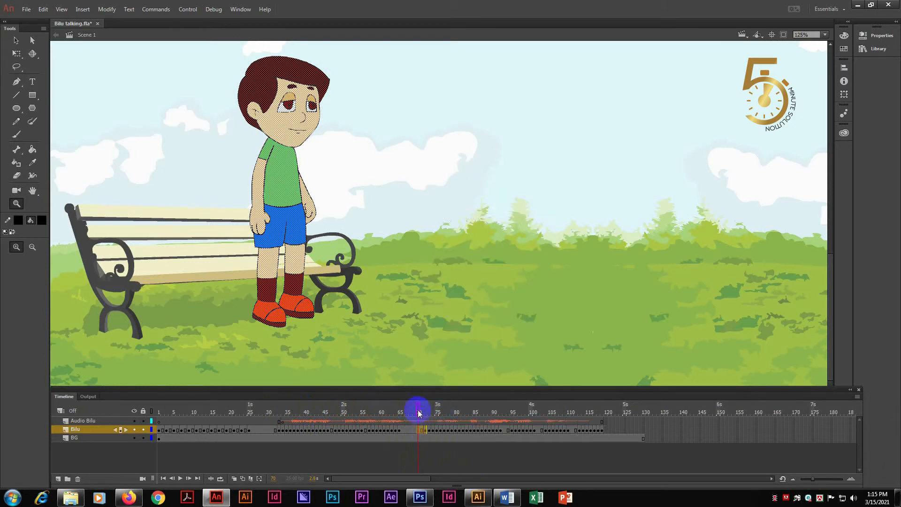
- Play the animation from about frame 32 and again from about frame 71 to check the shortened pause
drag(418, 411, 273, 405)
key(Return)
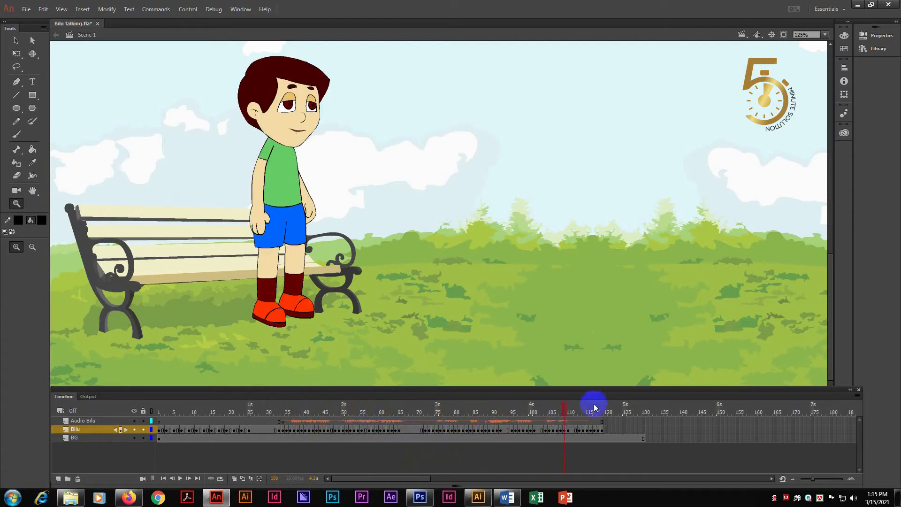
drag(565, 408, 422, 407)
key(Return)
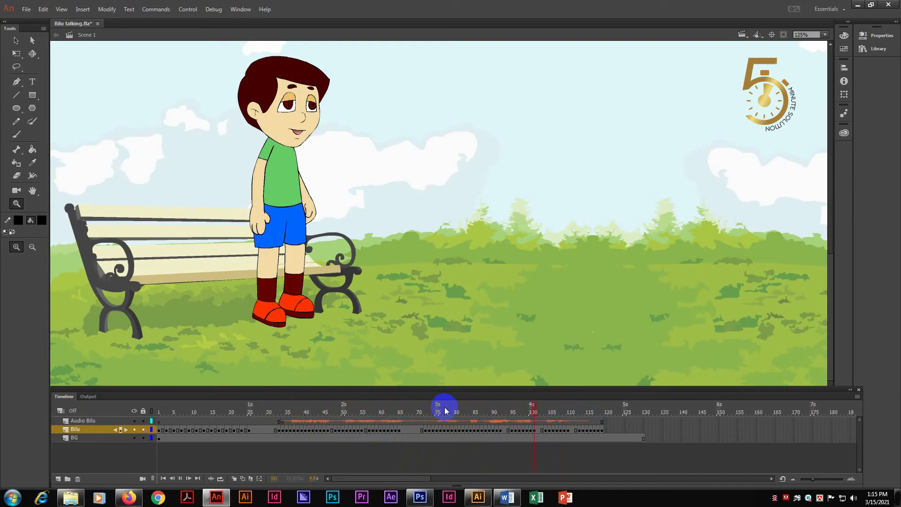
key(Return)
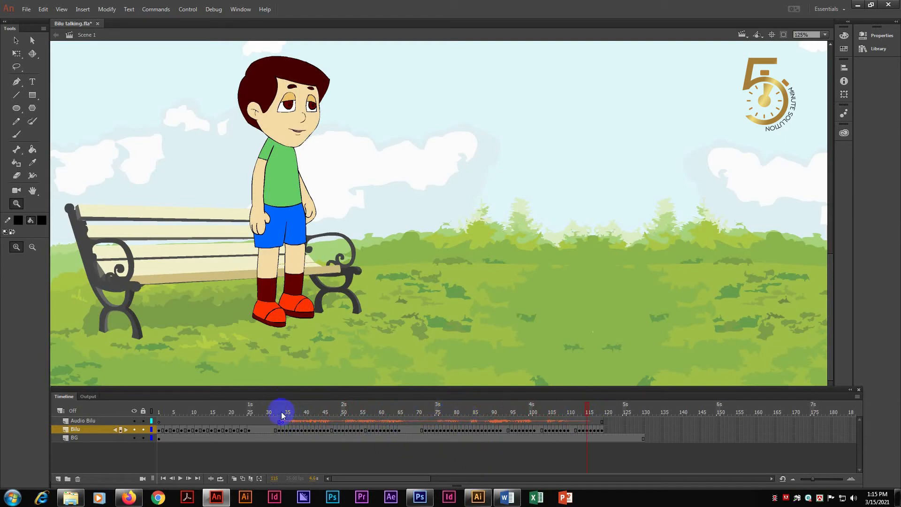
- Replay the speech from about frame 35 and scrub back from about frame 76 to review the complete lip sync
key(Return)
click(287, 413)
key(Return)
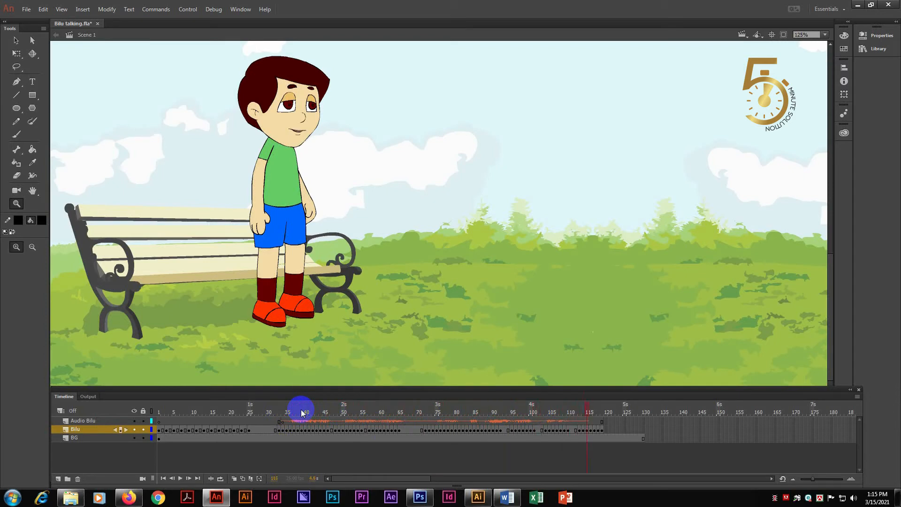
click(442, 413)
mouse_move(442, 412)
mouse_down()
mouse_move(275, 402)
mouse_move(319, 420)
mouse_up()
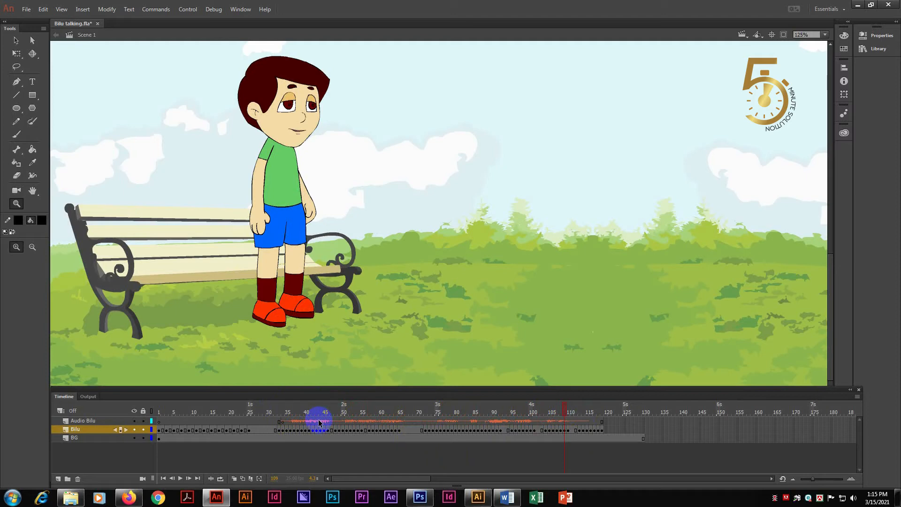
drag(318, 422, 330, 444)
key(Return)
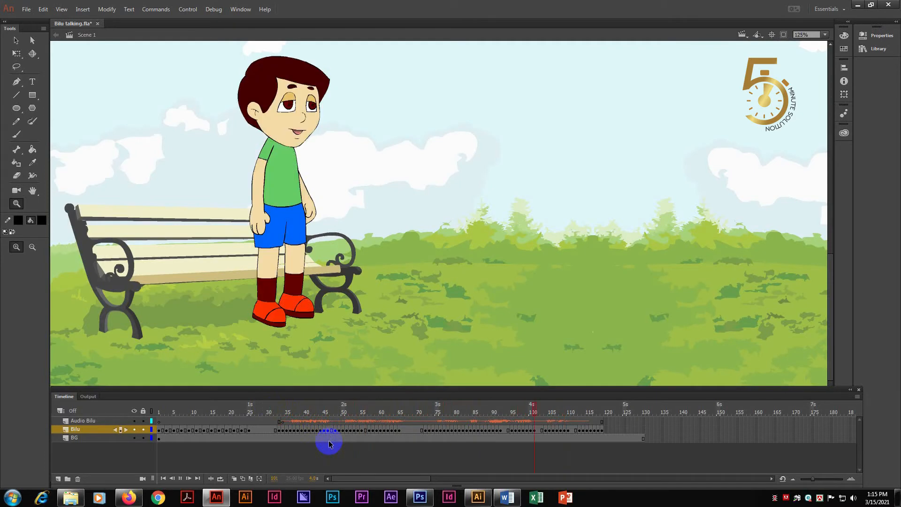
- Remove the surplus mouth frames from about frame 112 onward on the Bilu layer
click(566, 414)
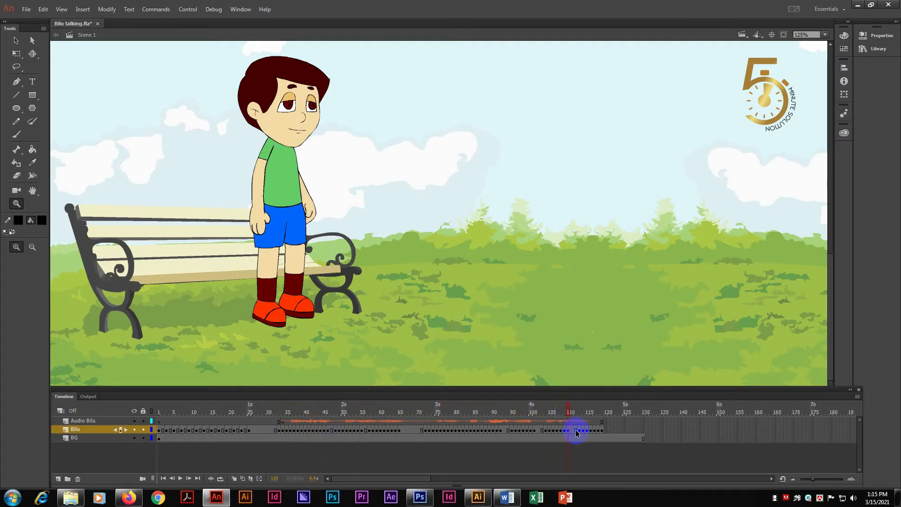
drag(577, 431, 618, 431)
right_click(597, 430)
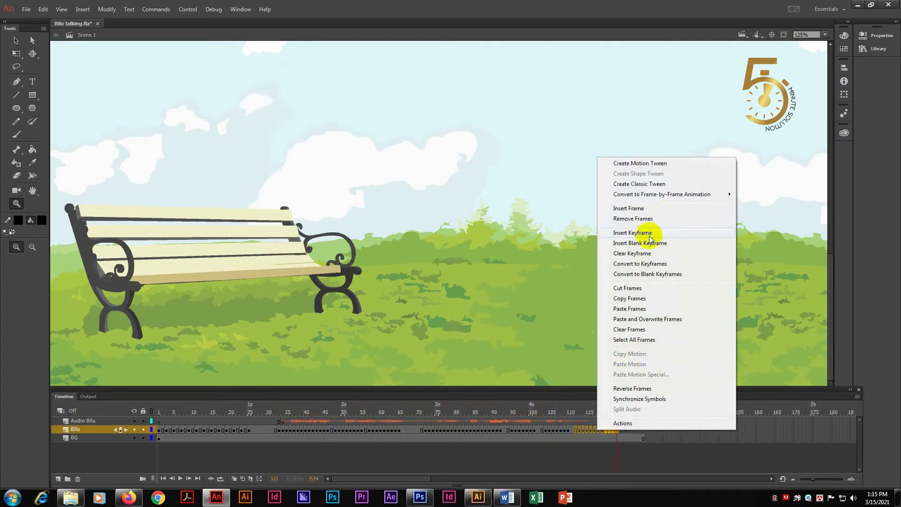
click(638, 219)
drag(584, 409, 284, 392)
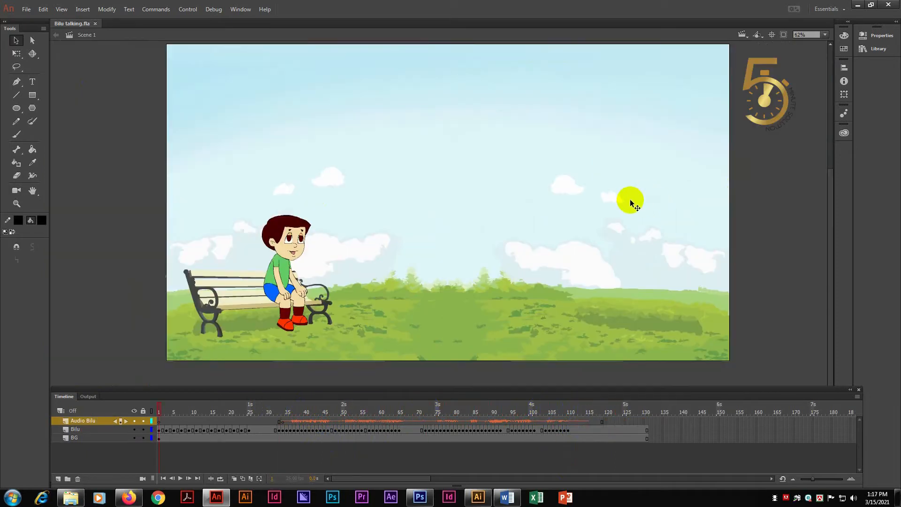
- Open SC-4-12.fla from the Scene 4-12 (Bagha-Tota) folder, accept the ActionScript conversion notice, and play its animation
key(ctrl+o)
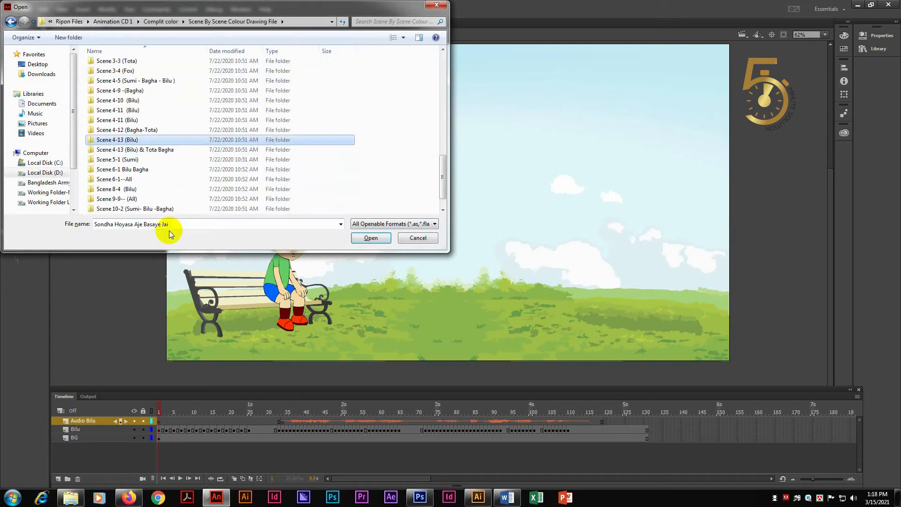
key(Down)
key(Up)
key(Up)
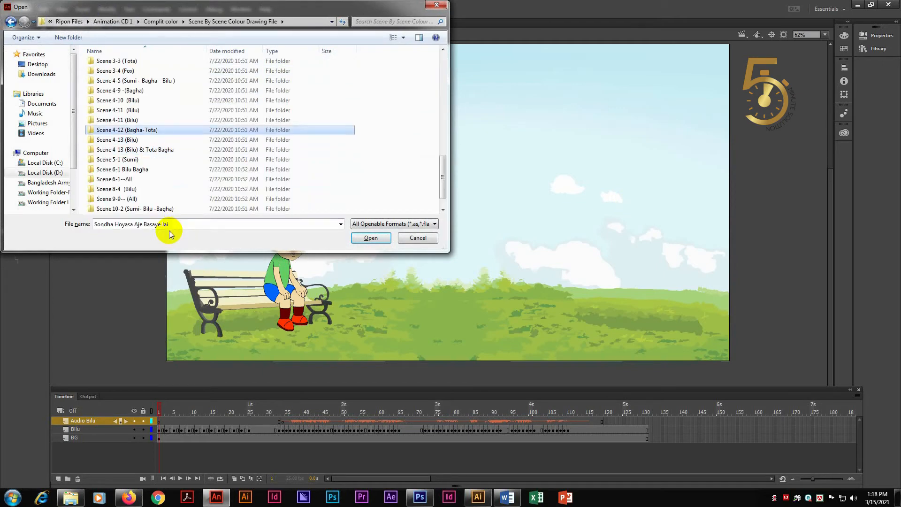
key(Return)
key(Down)
key(Return)
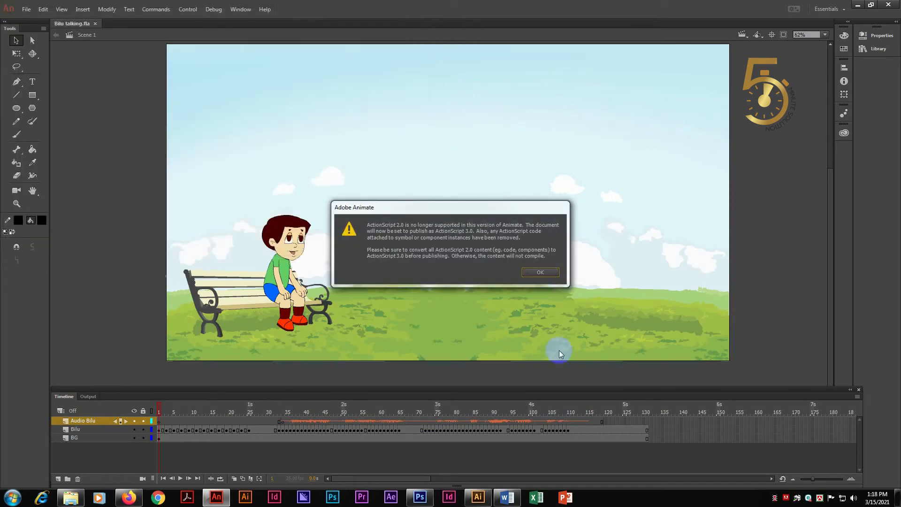
click(540, 272)
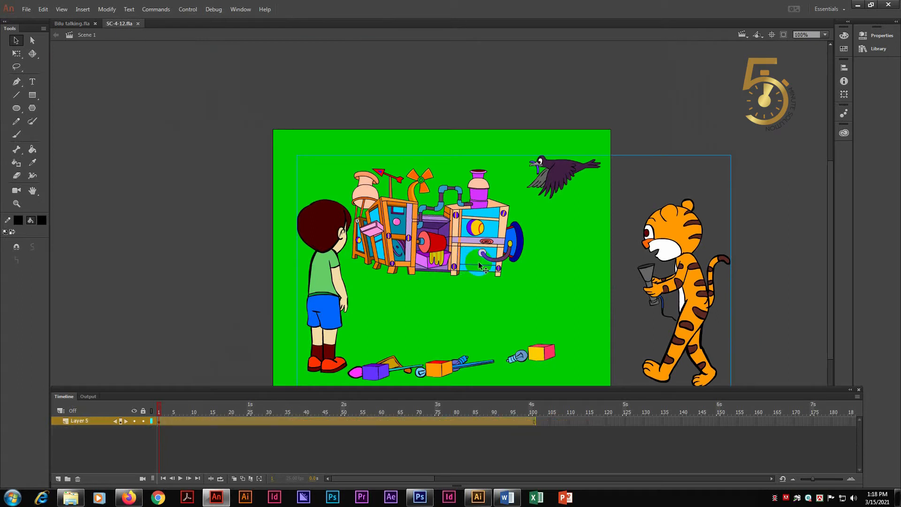
drag(161, 407, 131, 387)
key(Return)
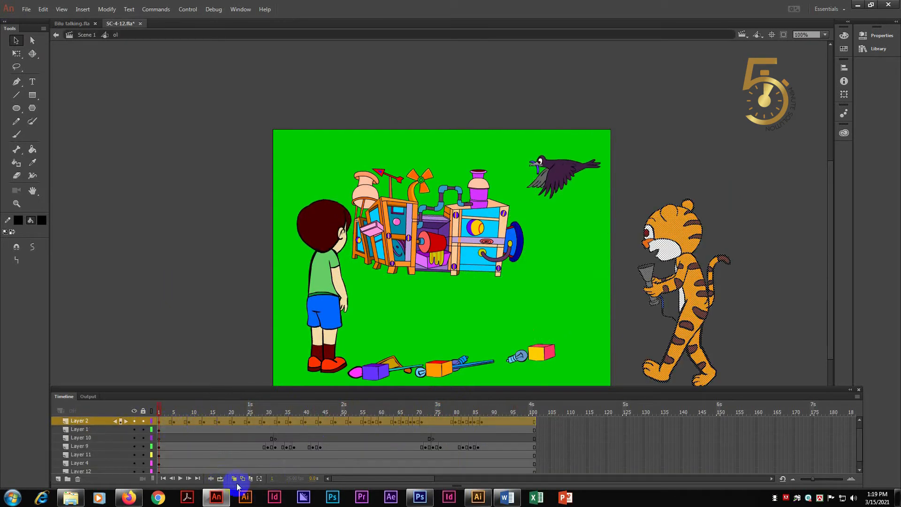
- Enable editing of multiple frames across the symbol's whole frame range and lock every layer except the tiger's
click(236, 482)
drag(165, 416, 643, 402)
drag(143, 430, 143, 471)
scroll(750, 458, down, 2)
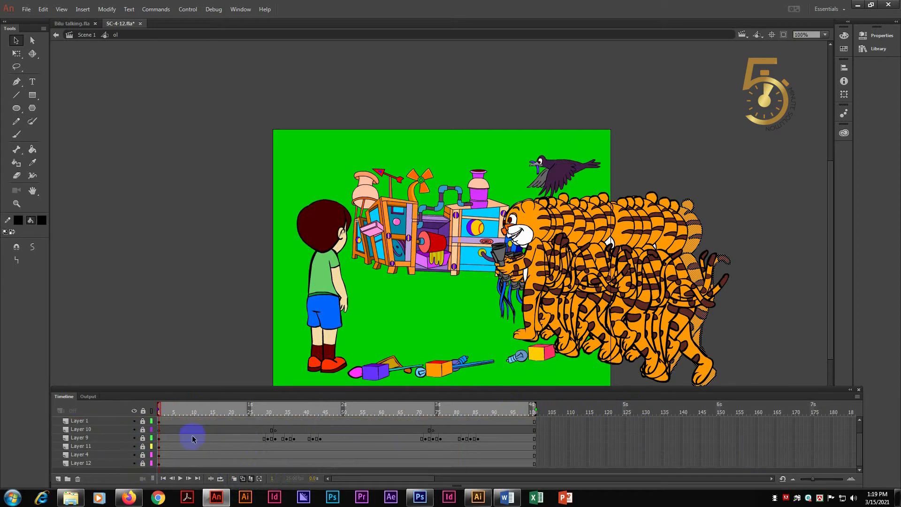
scroll(189, 441, up, 2)
- Select the tiger across all frames of Layer 7 and Layer 2, copy its frames, and paste them at frame 1 of Bilu talking.fla's Bagha layer
key(ctrl+minus)
drag(361, 174, 602, 332)
drag(392, 169, 610, 357)
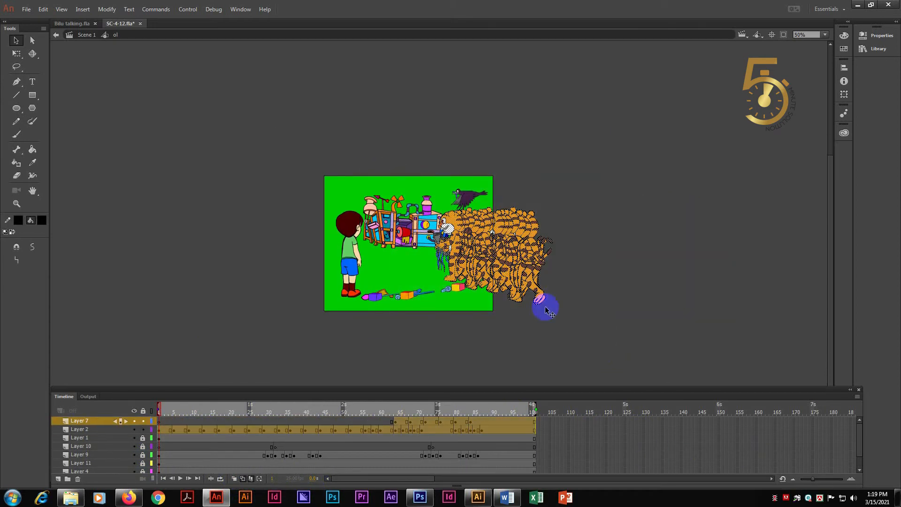
right_click(238, 431)
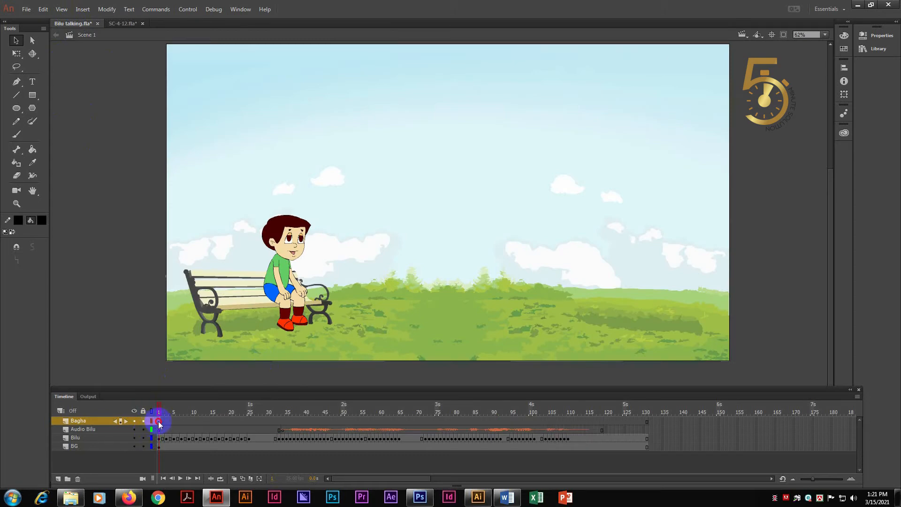
right_click(159, 424)
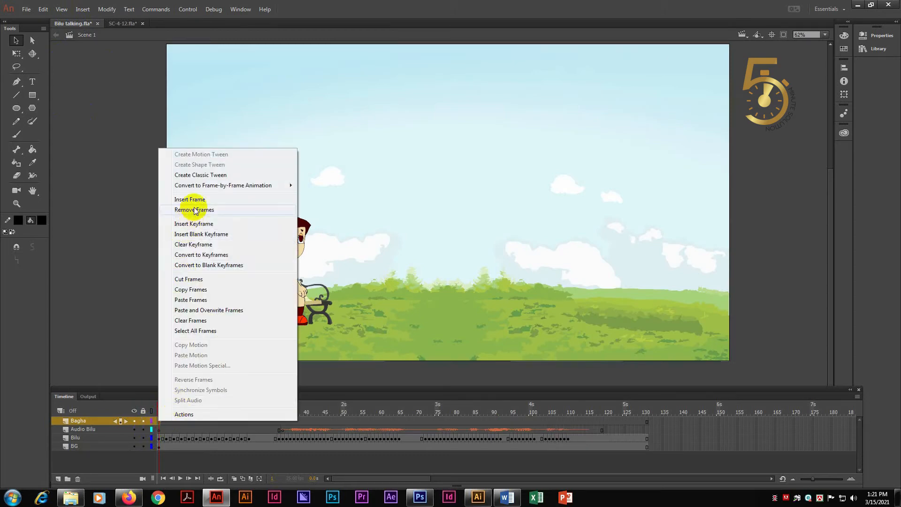
click(195, 300)
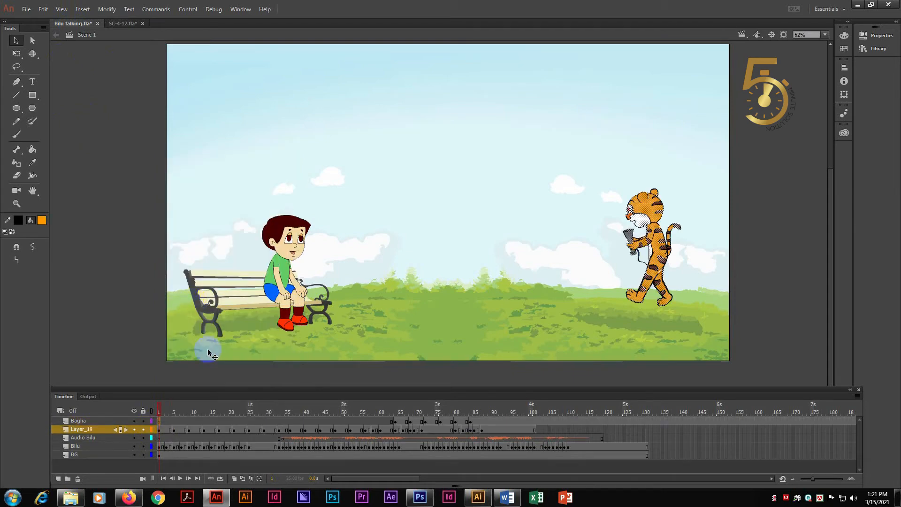
- Remove the surplus frames after about frame 100 on the Bagha layer and lock the Audio Bilu, Bilu and BG layers
drag(163, 411, 899, 417)
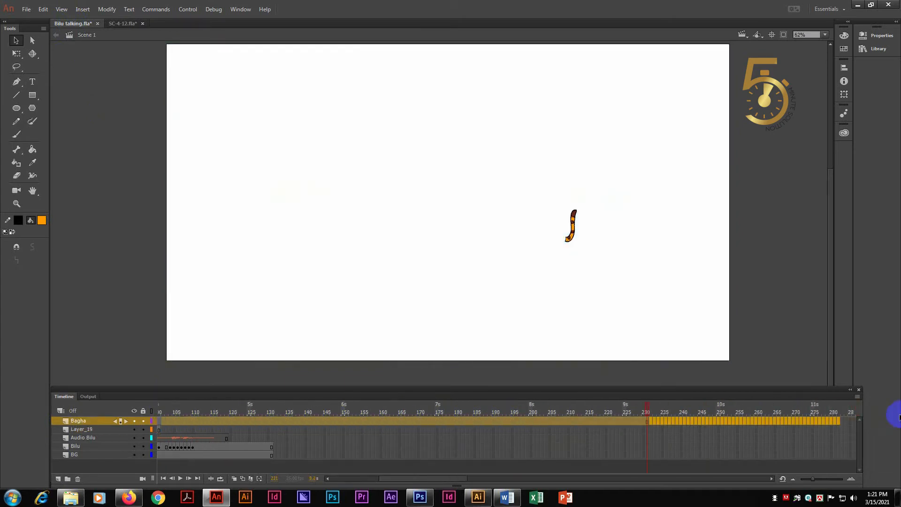
right_click(541, 417)
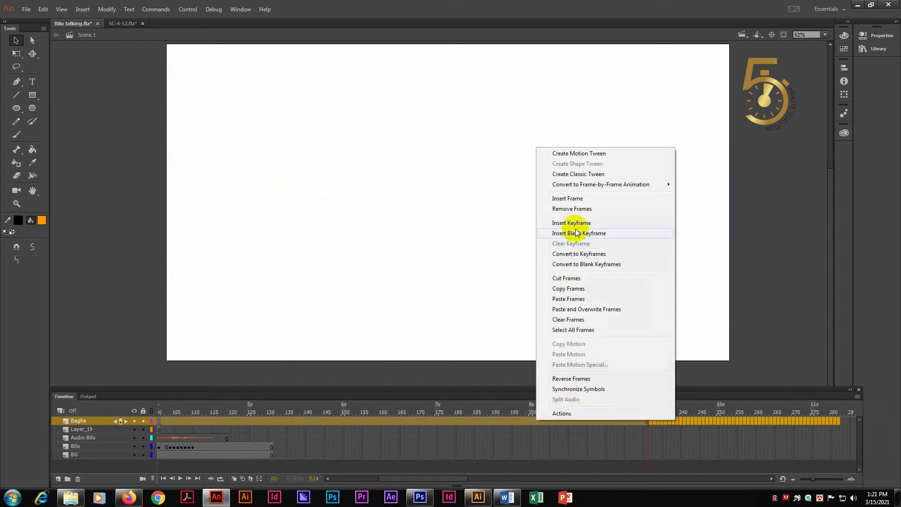
click(577, 212)
drag(467, 480, 302, 479)
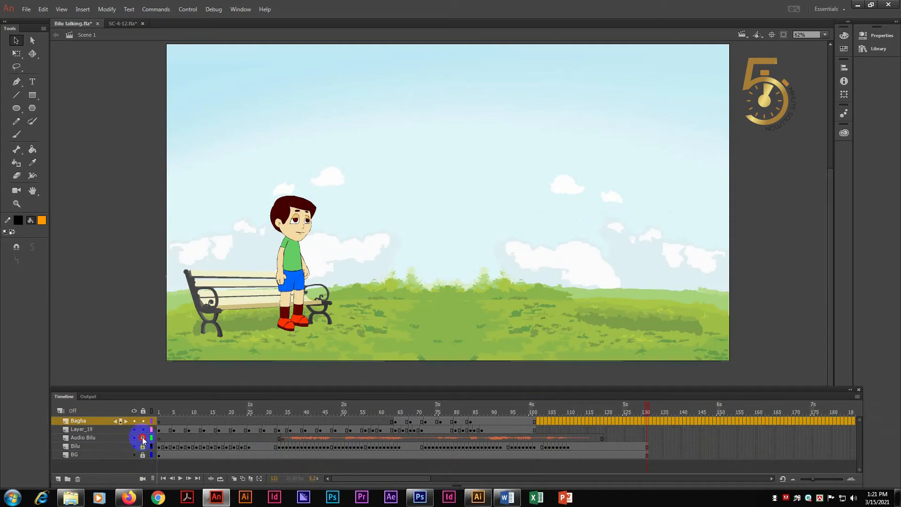
drag(497, 402, 136, 410)
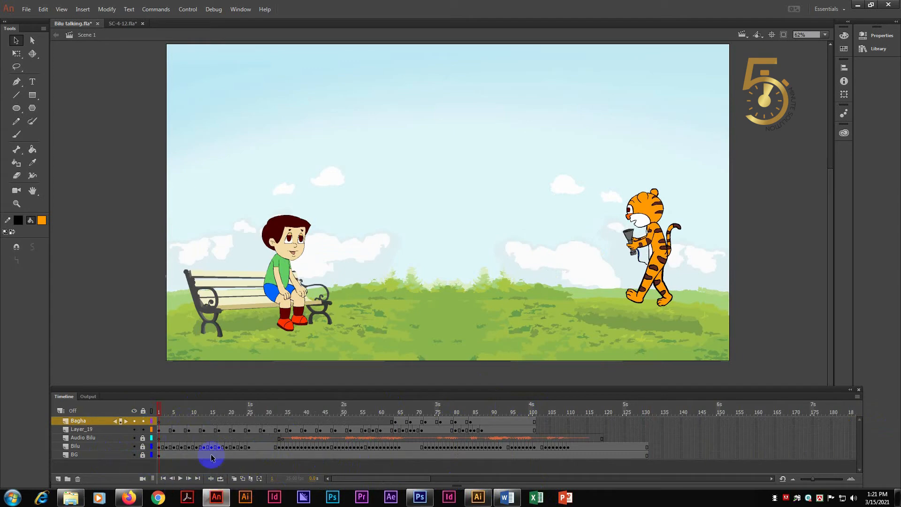
- Enable editing of multiple frames from frame 1 to about frame 100 and select the tiger across that whole range
click(233, 479)
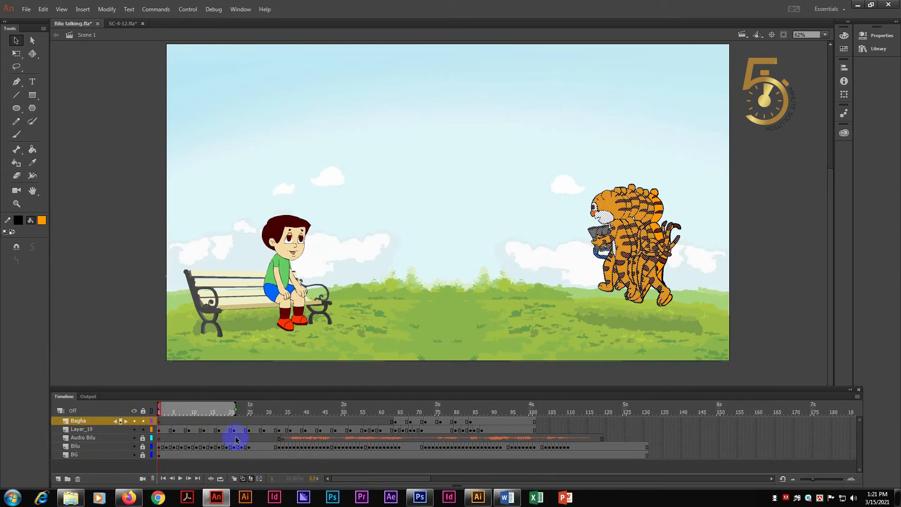
drag(234, 408, 537, 407)
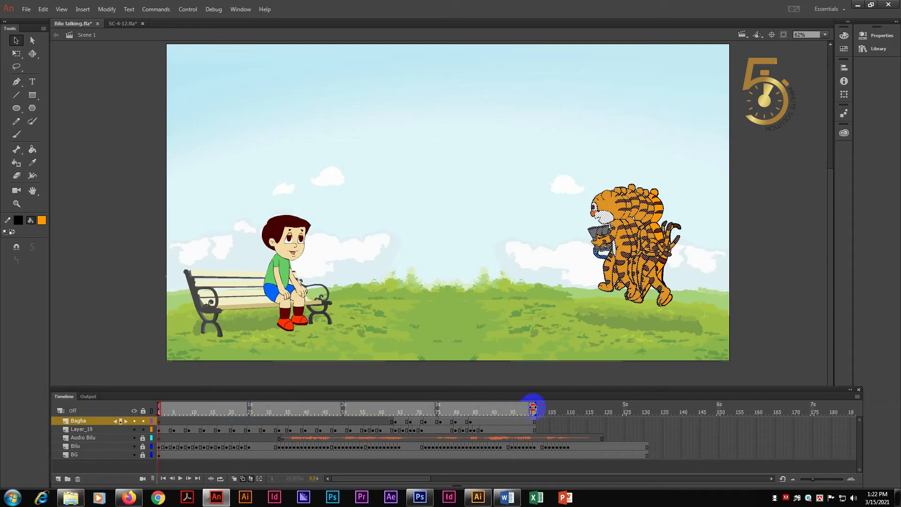
drag(467, 157, 726, 339)
drag(573, 369, 680, 348)
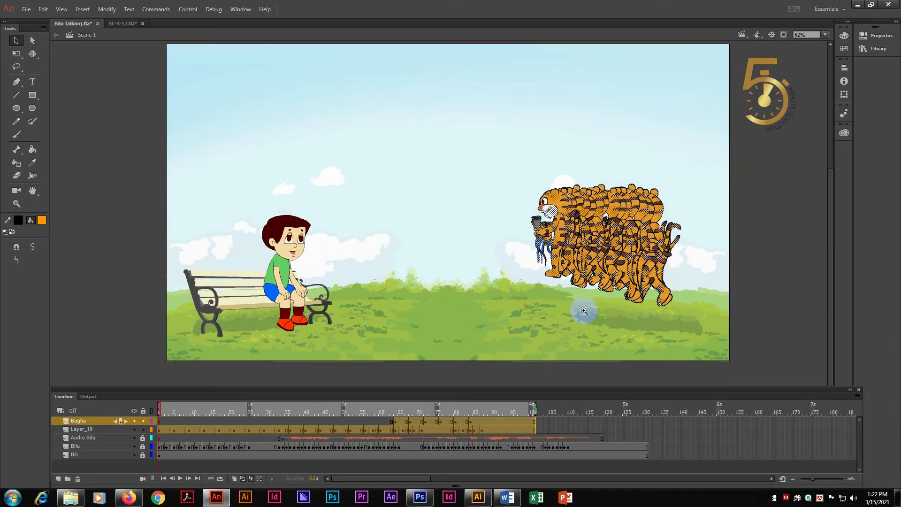
- Try placing the selected tiger frames just outside the stage's right edge and preview the movie
alt+click(479, 281)
mouse_move(547, 263)
mouse_down()
mouse_move(503, 264)
mouse_move(559, 245)
mouse_move(599, 268)
mouse_move(629, 267)
mouse_move(620, 269)
mouse_up()
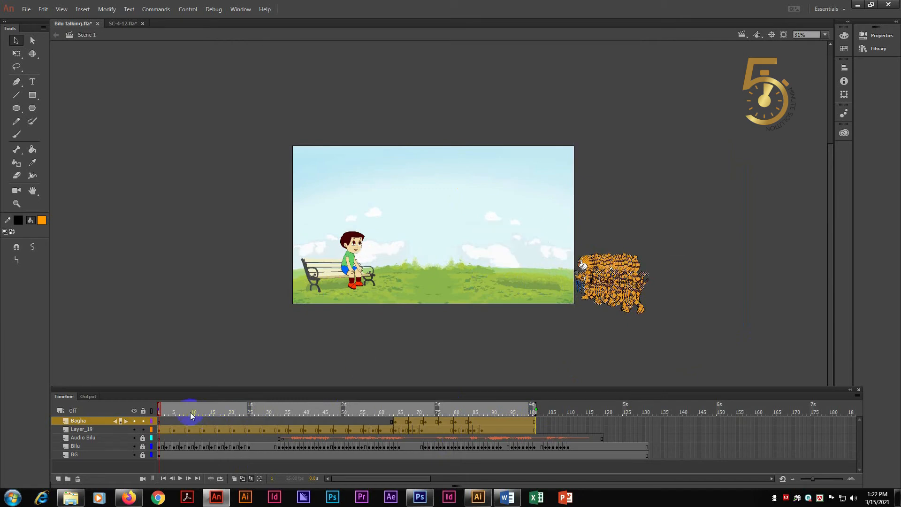
key(ctrl+Return)
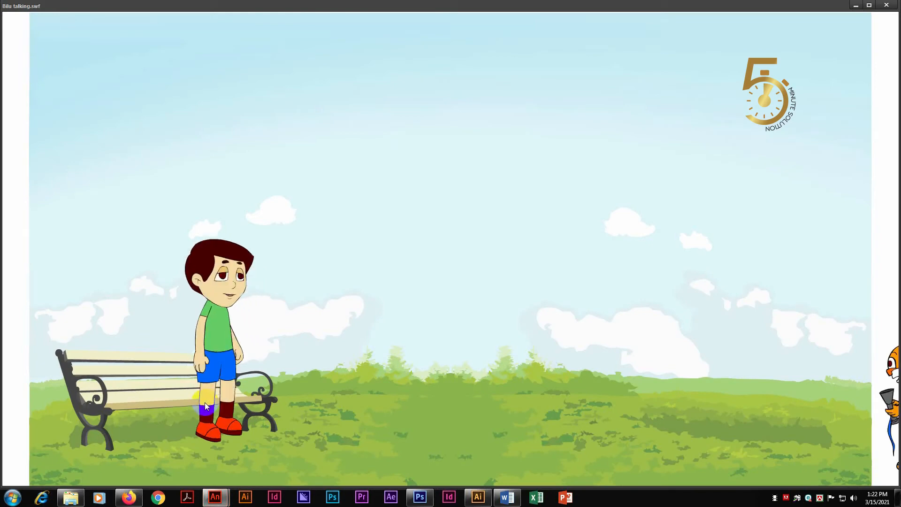
click(889, 7)
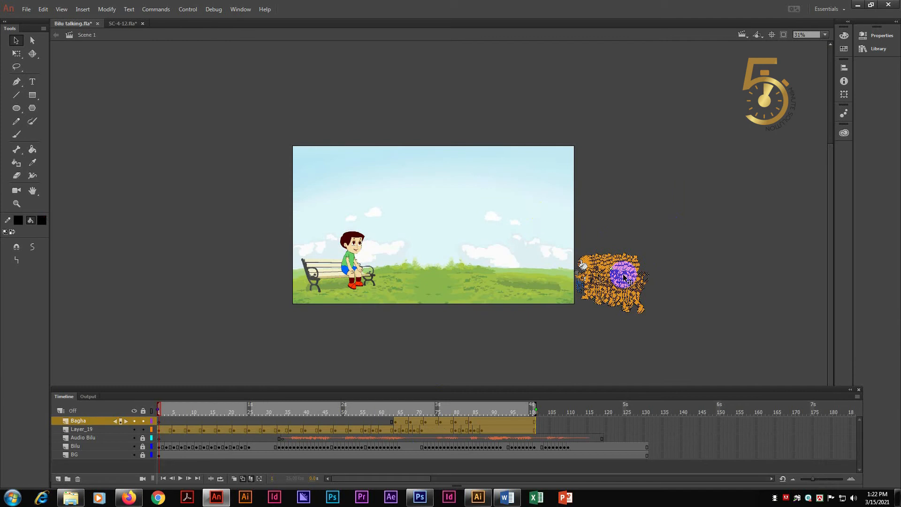
- Move all tiger frames back over the stage's right end, enlarge them with Free Transform, and preview the movie
drag(632, 284, 555, 272)
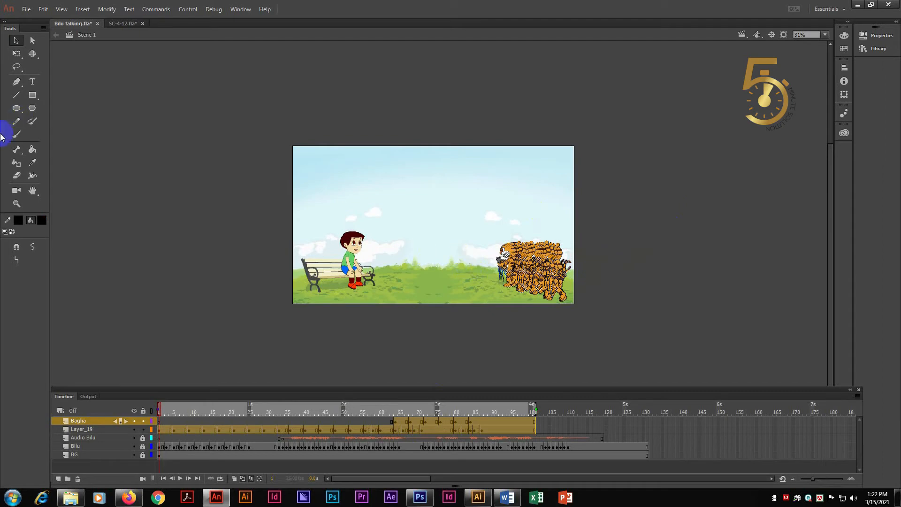
click(17, 54)
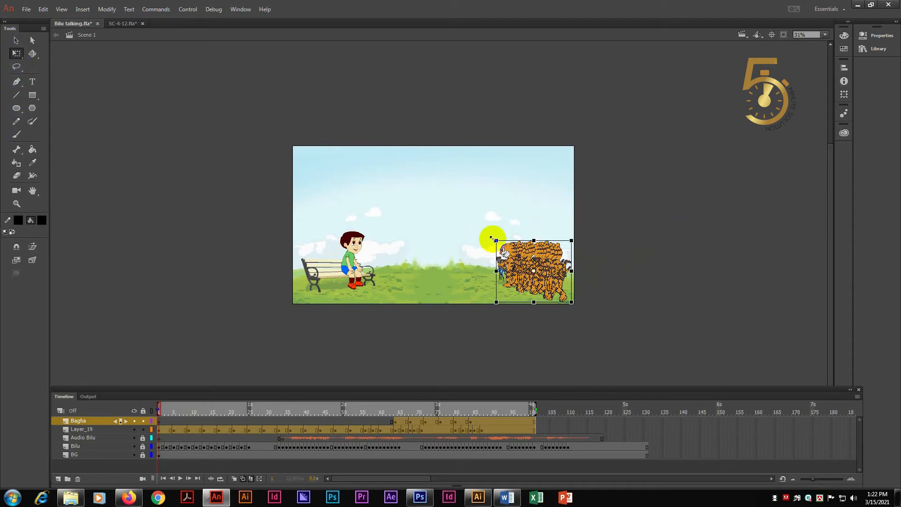
drag(494, 239, 479, 227)
drag(565, 272, 553, 256)
click(559, 262)
key(ctrl+Return)
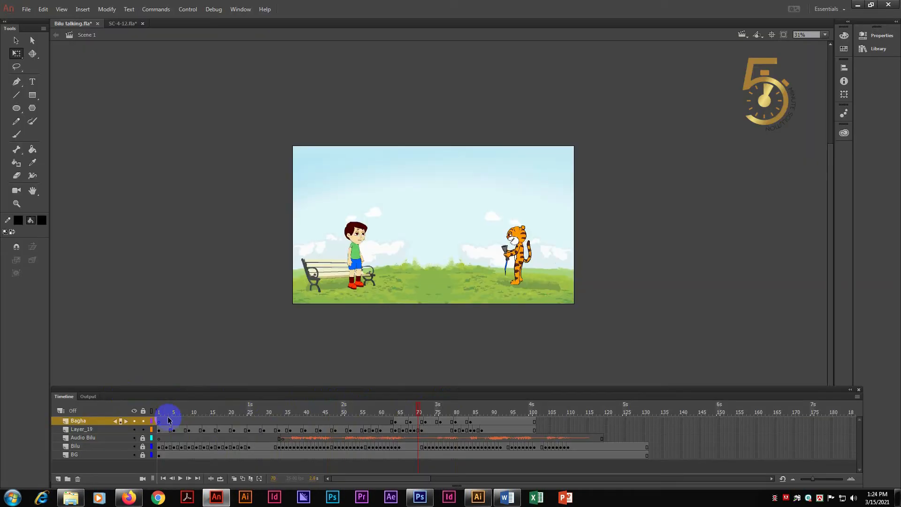
- Select the tiger again on all frames with multiple-frame editing spanning frame 1 to about frame 100
click(243, 479)
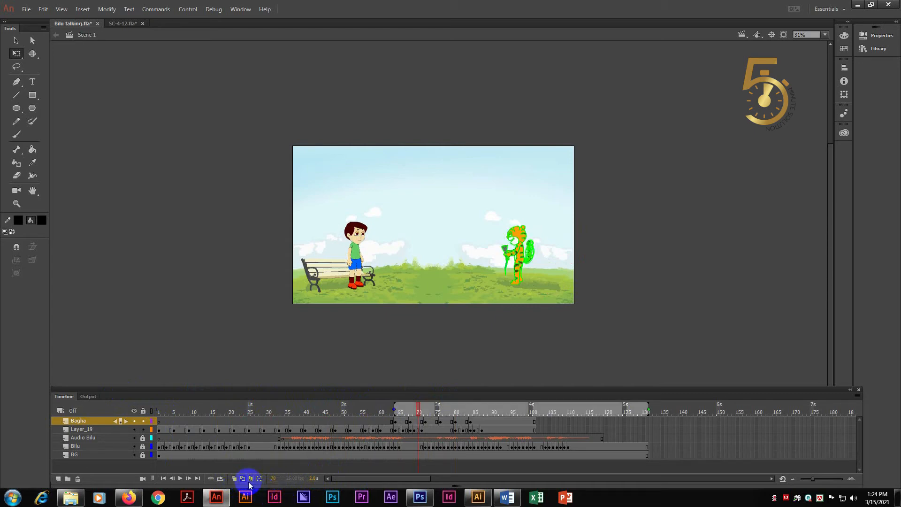
click(251, 478)
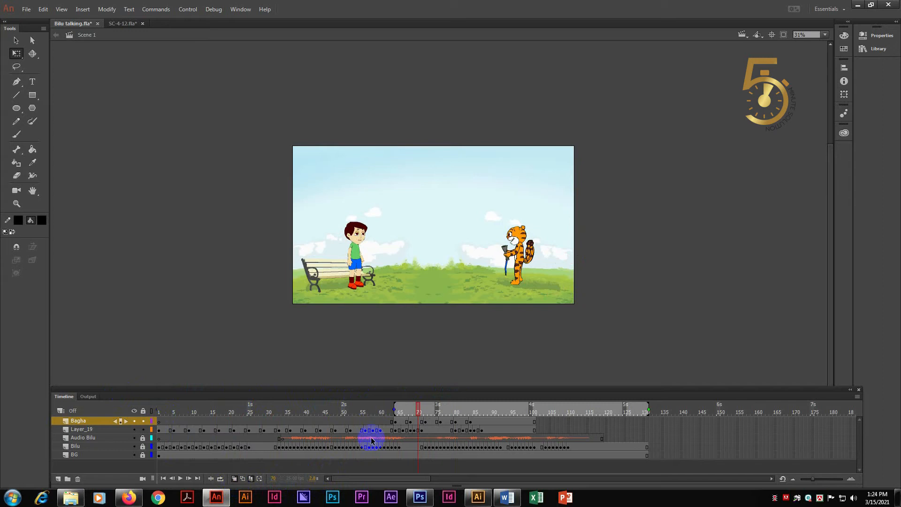
drag(392, 409, 101, 406)
drag(651, 404, 535, 404)
drag(467, 193, 680, 340)
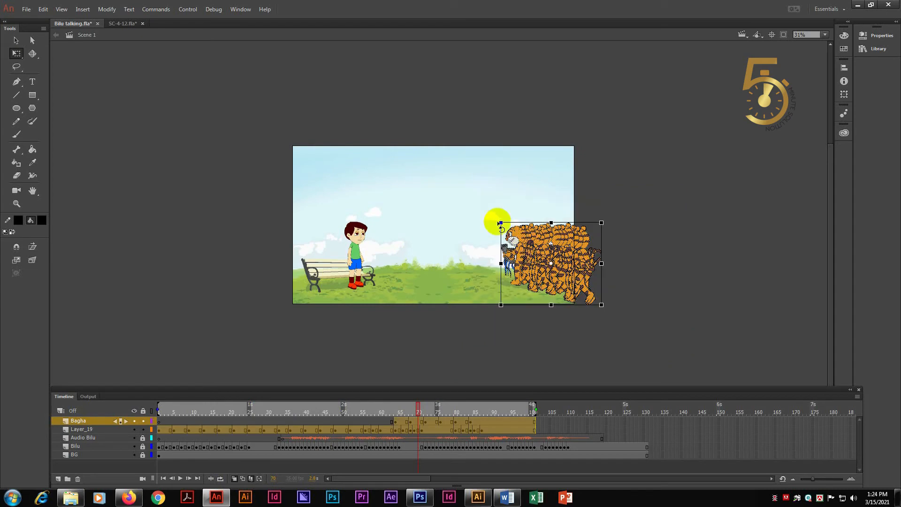
- Enlarge the tiger frames slightly, shift them a little toward the boy, and preview the movie
drag(501, 223, 489, 216)
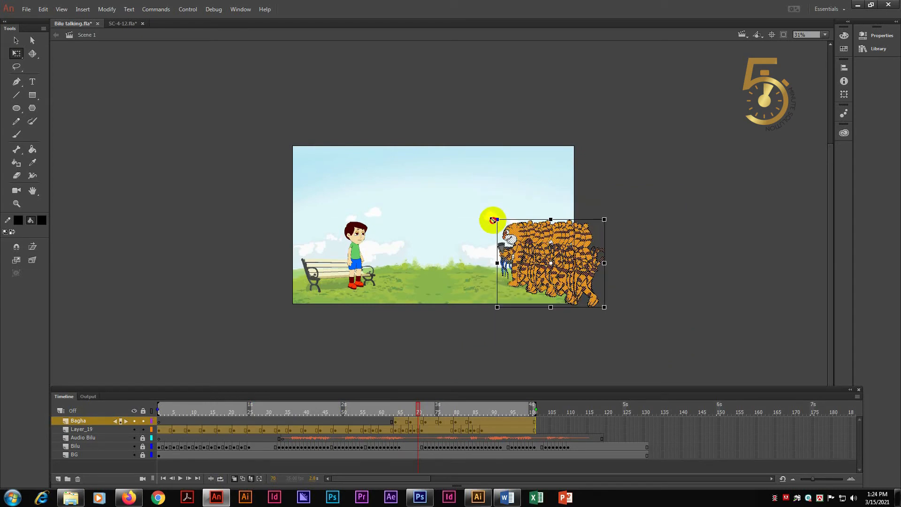
click(533, 255)
mouse_move(580, 257)
mouse_down()
mouse_move(564, 255)
mouse_move(573, 255)
mouse_up()
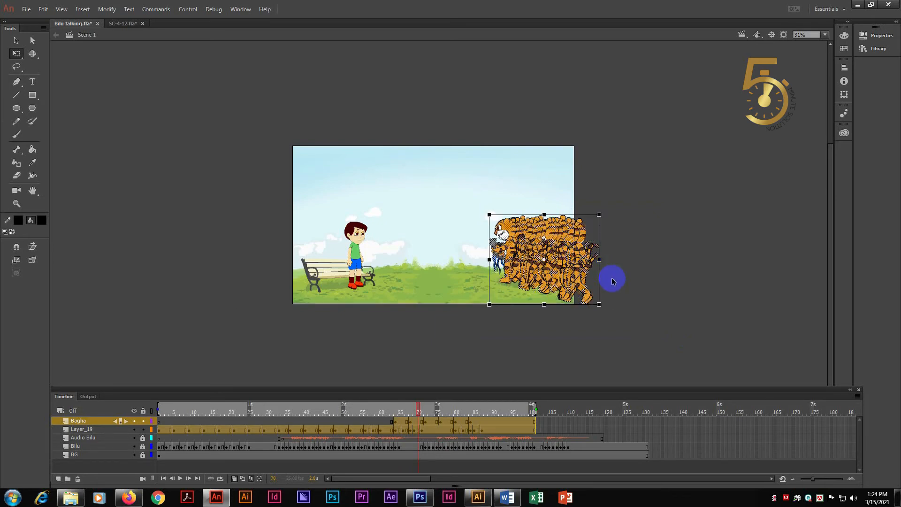
key(ctrl+Return)
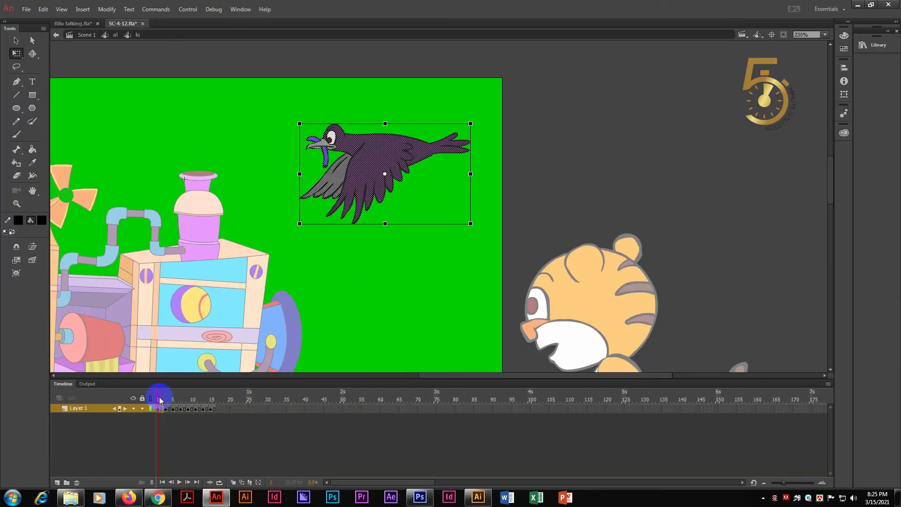
- Select all frames of the flying crow on Layer 1 of its symbol in SC-4-12.fla and copy them
key(ctrl+minus)
key(ctrl+minus)
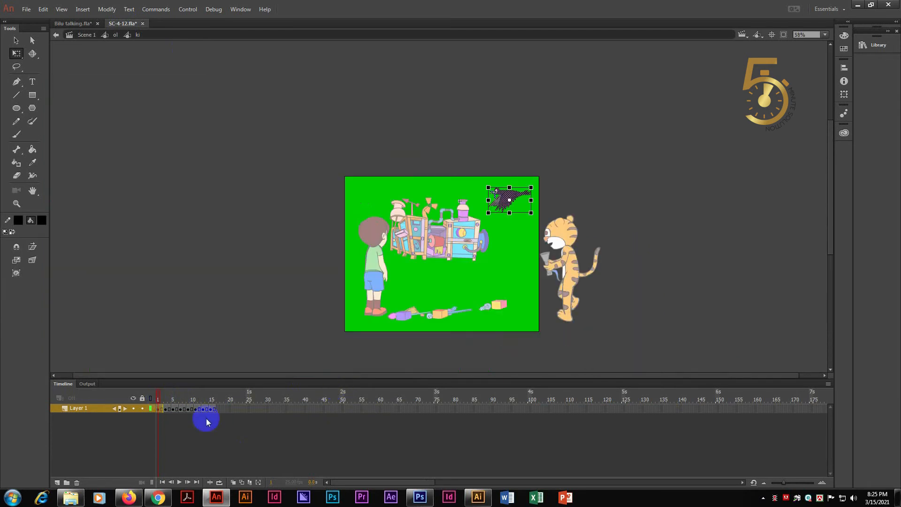
click(166, 397)
drag(167, 398, 185, 409)
right_click(190, 409)
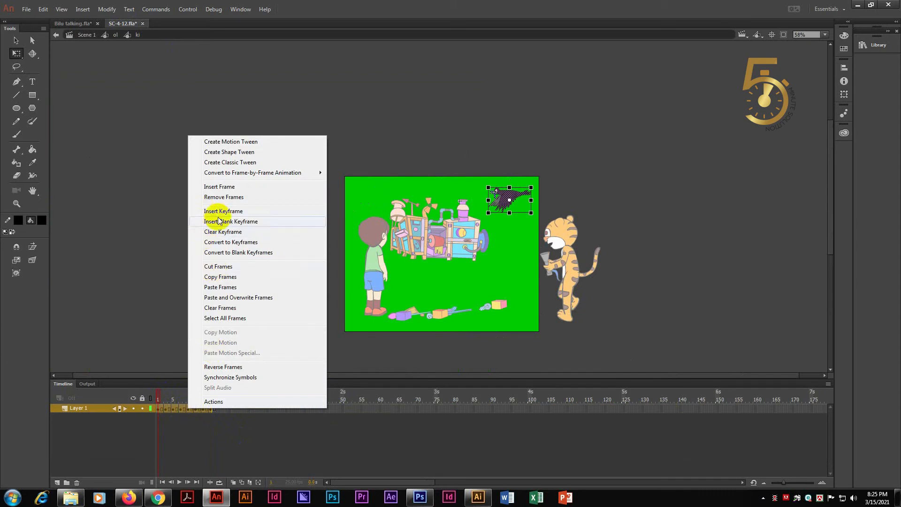
click(220, 277)
- Switch to Bilu talking.fla and rename the crow's layer, Layer_4, to Bird
click(75, 24)
click(559, 227)
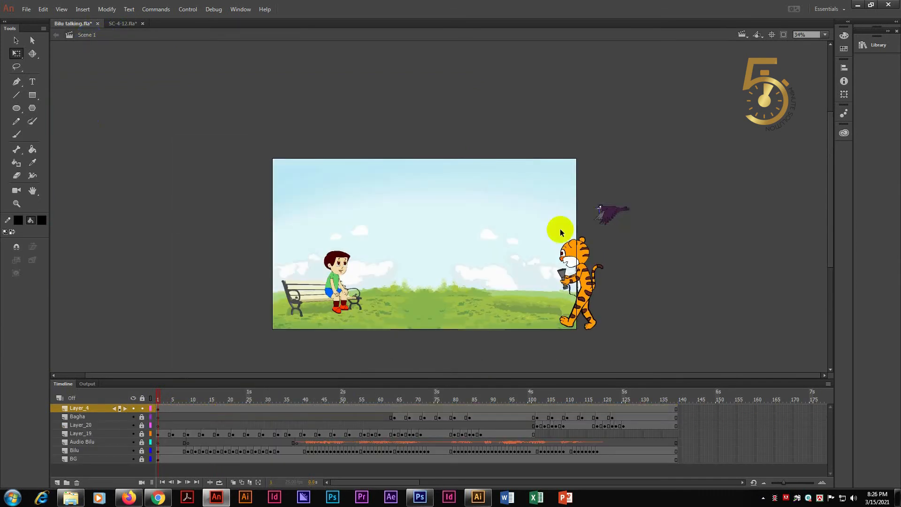
click(672, 411)
click(93, 412)
double_click(79, 408)
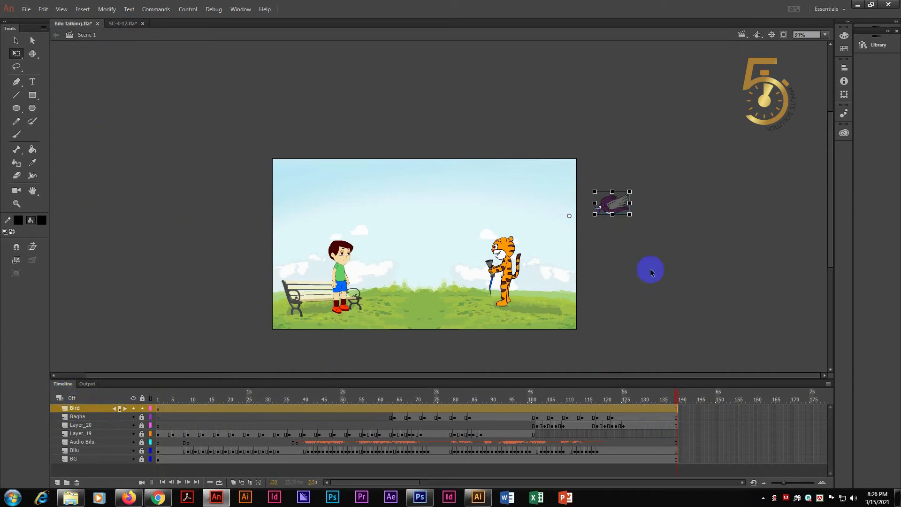
- Insert a keyframe at frame 75 on the Bird layer
click(454, 328)
drag(166, 404, 437, 391)
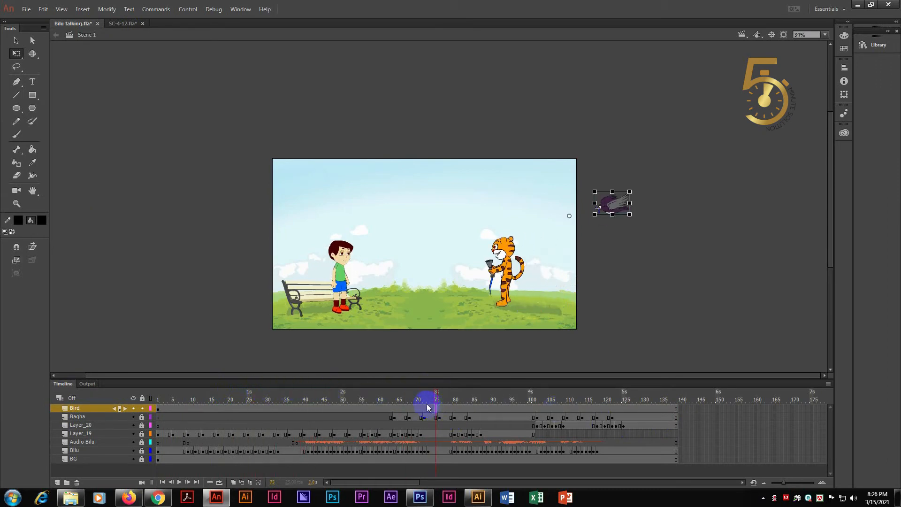
right_click(433, 412)
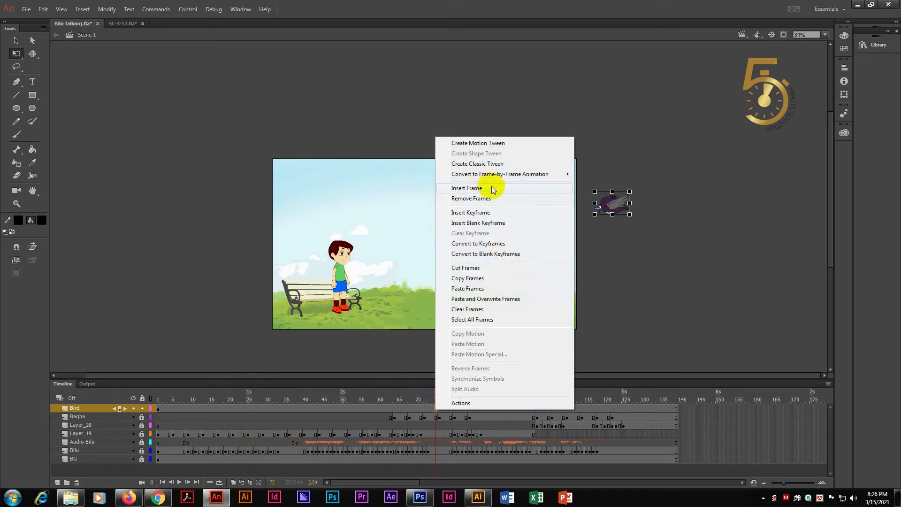
click(497, 217)
click(441, 400)
drag(439, 395, 420, 396)
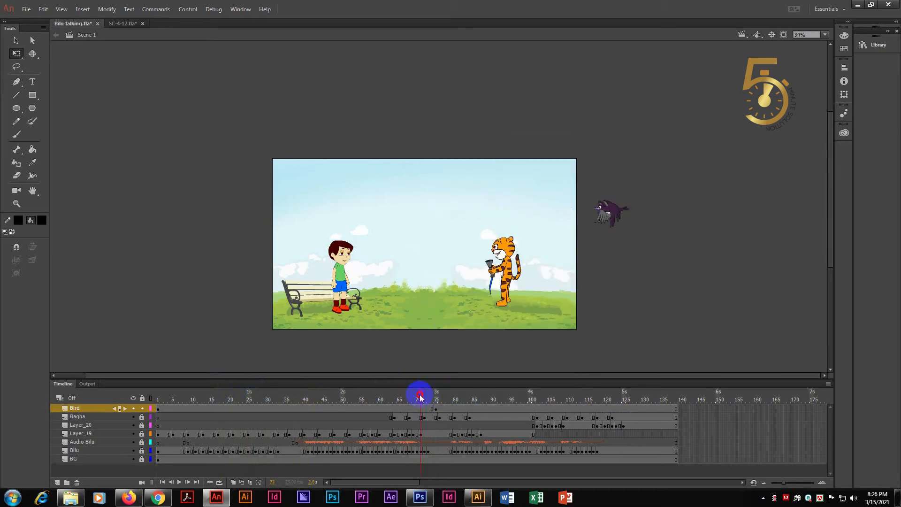
- Place the crow just beyond the stage's left edge at frame 75 and slightly farther off the right edge at frame 1
click(436, 409)
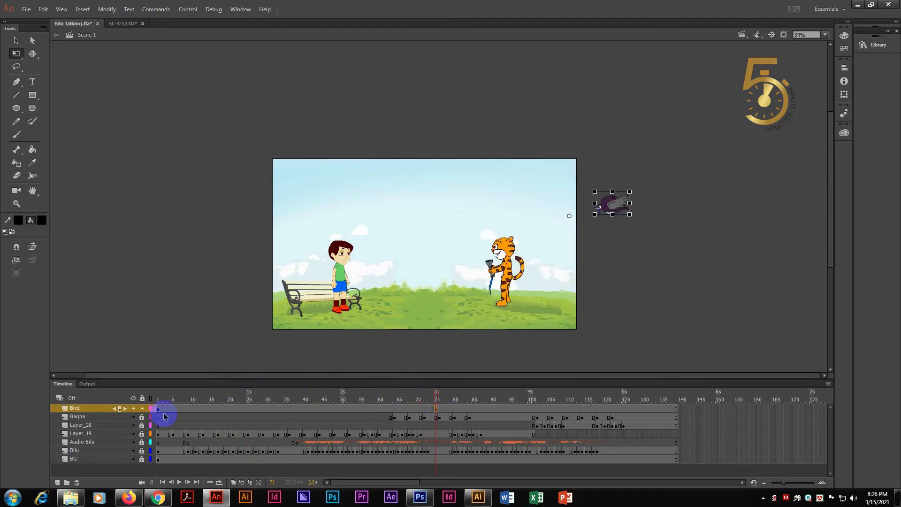
click(160, 412)
click(435, 408)
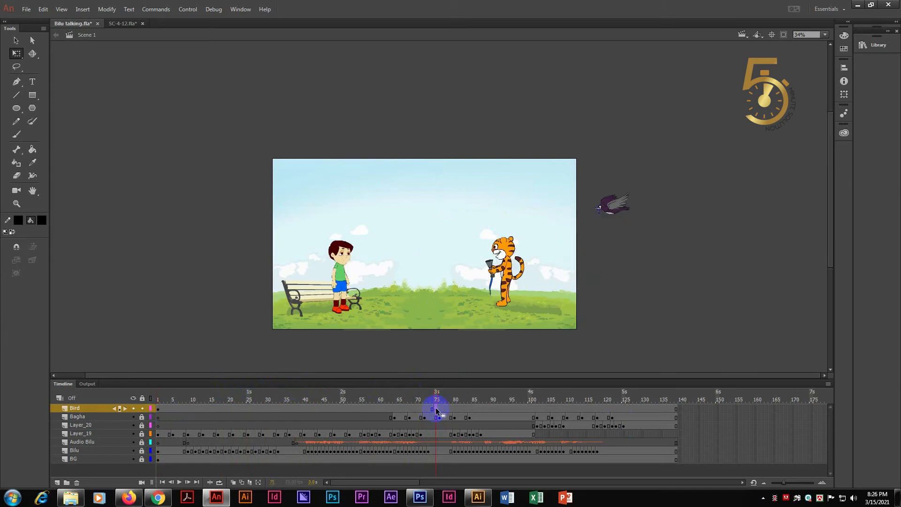
drag(637, 201, 250, 218)
click(160, 409)
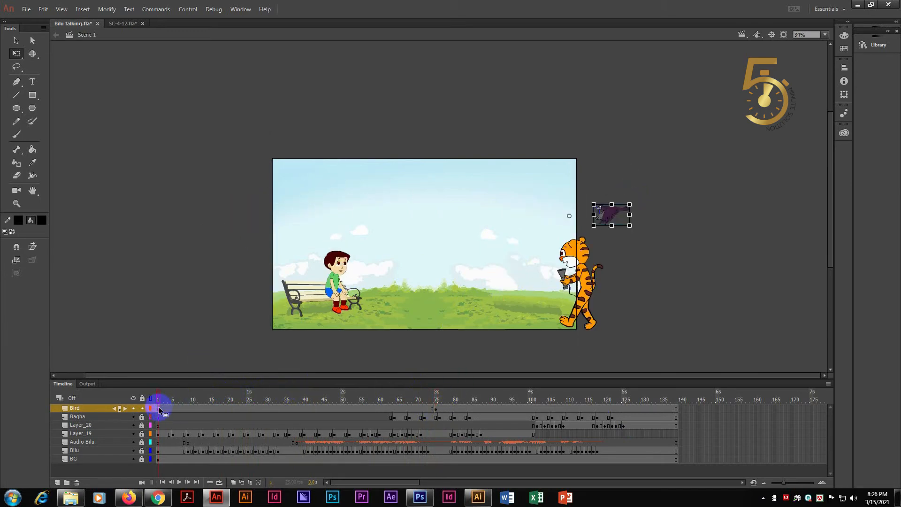
drag(617, 212, 624, 220)
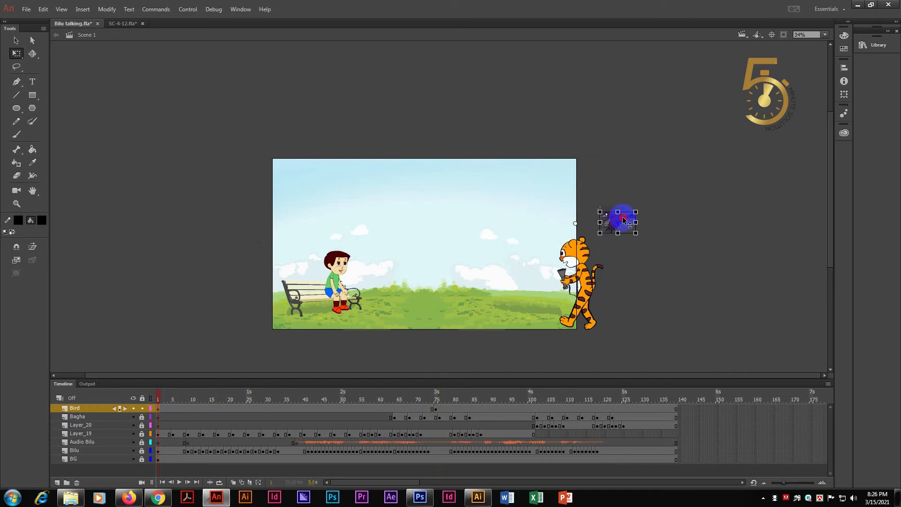
- Create a classic tween between the Bird keyframes, raise the crow at frame 34, and scrub through the flight
click(309, 399)
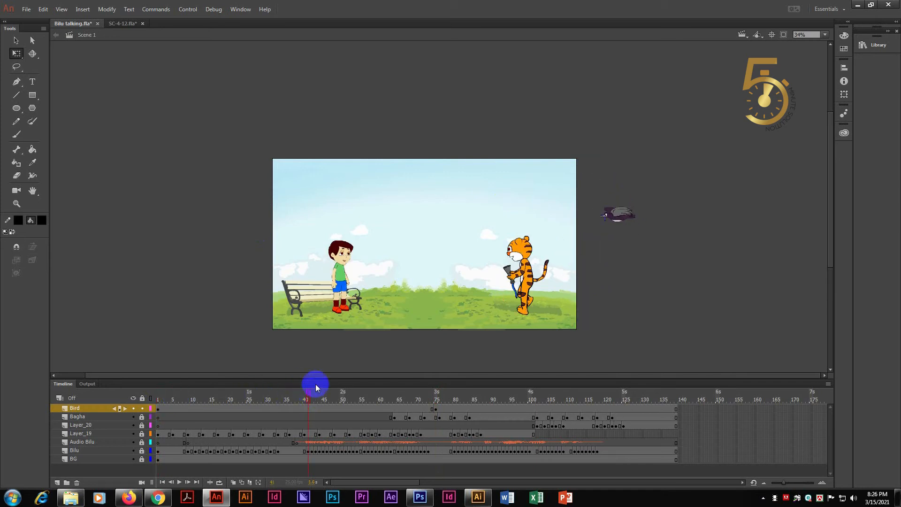
click(283, 409)
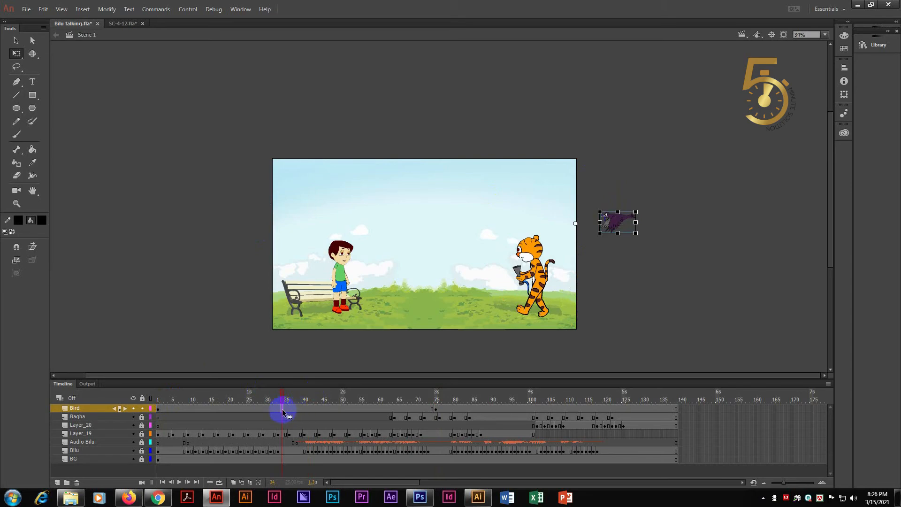
right_click(283, 412)
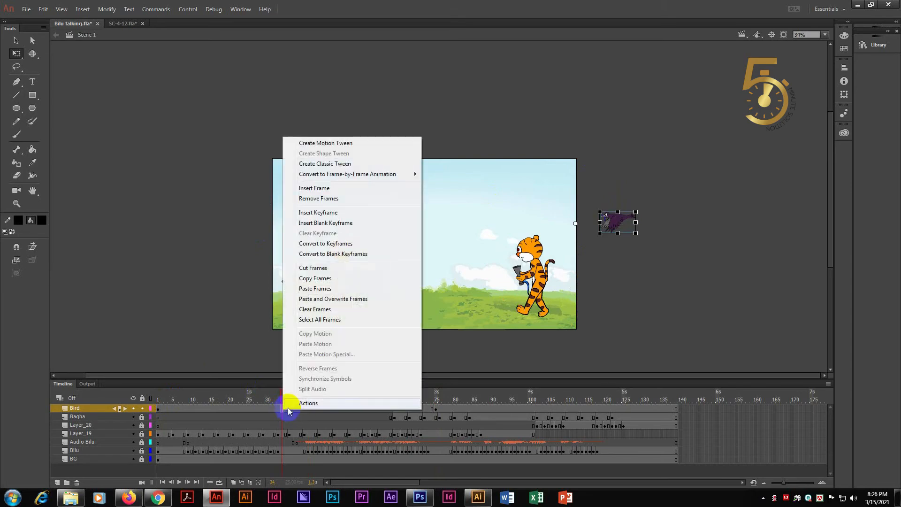
click(331, 164)
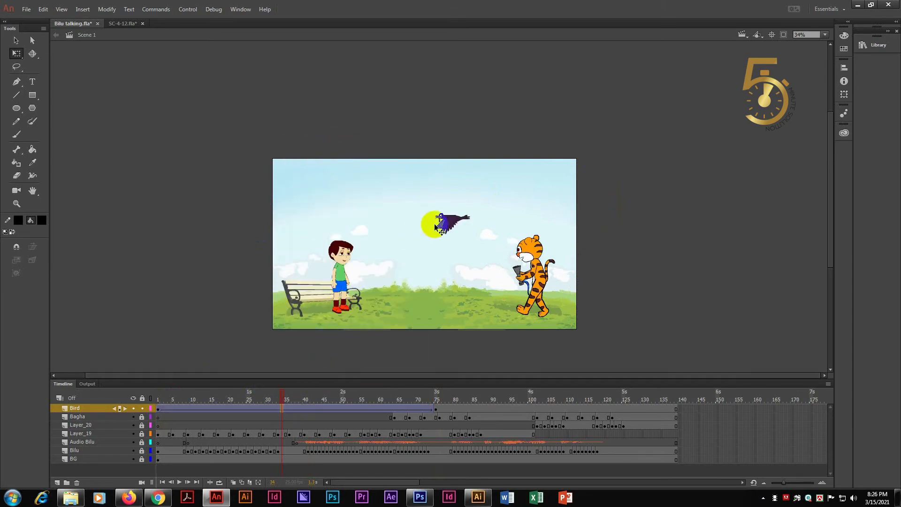
drag(449, 224, 435, 197)
drag(282, 394, 201, 372)
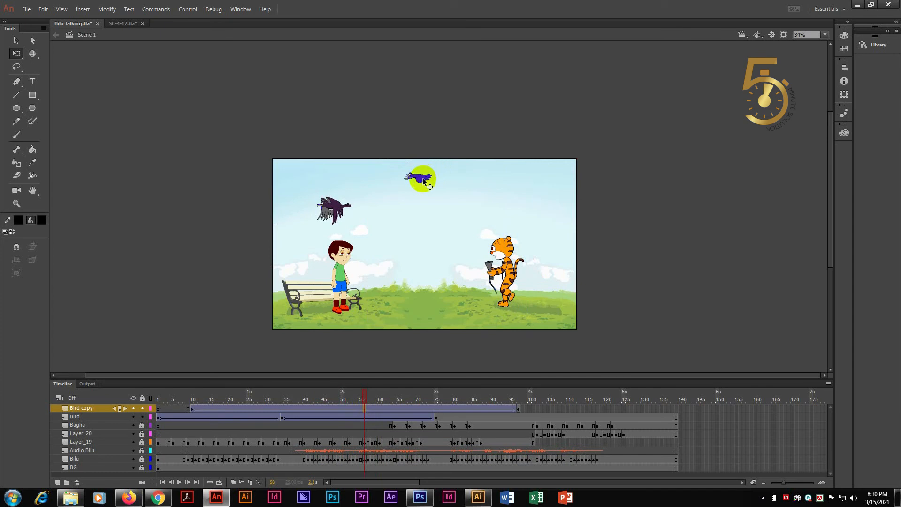
- Lower the crow at frame 55 of the Bird copy layer to just under the other crow's height and preview the flight
mouse_move(364, 398)
mouse_down()
mouse_move(347, 395)
mouse_move(368, 383)
mouse_up()
drag(422, 173, 425, 201)
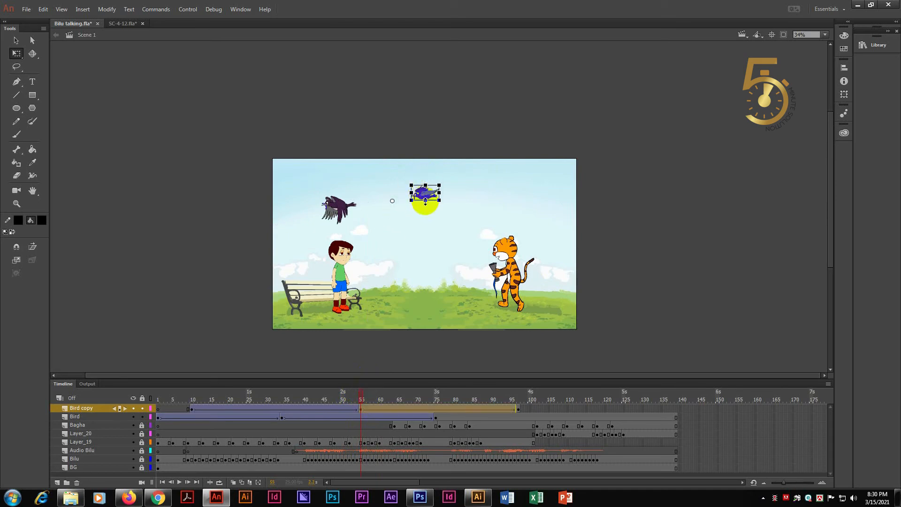
click(430, 178)
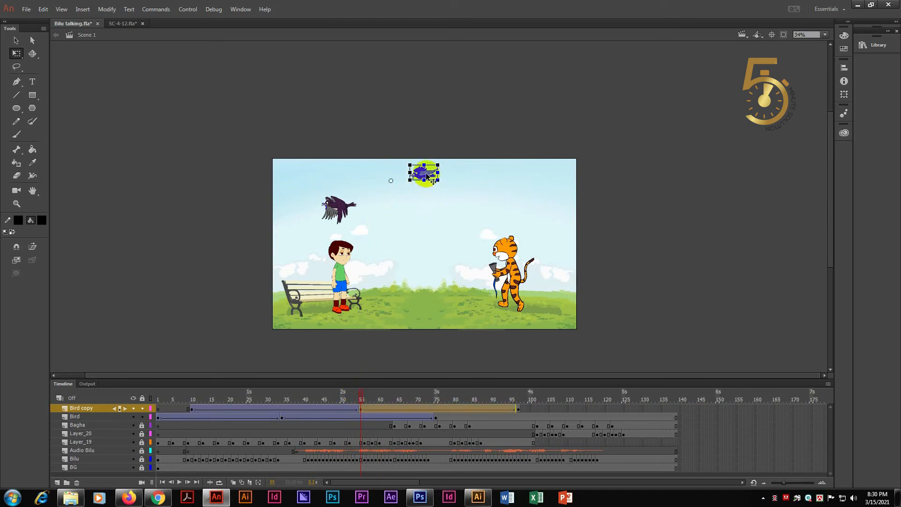
click(33, 45)
click(19, 42)
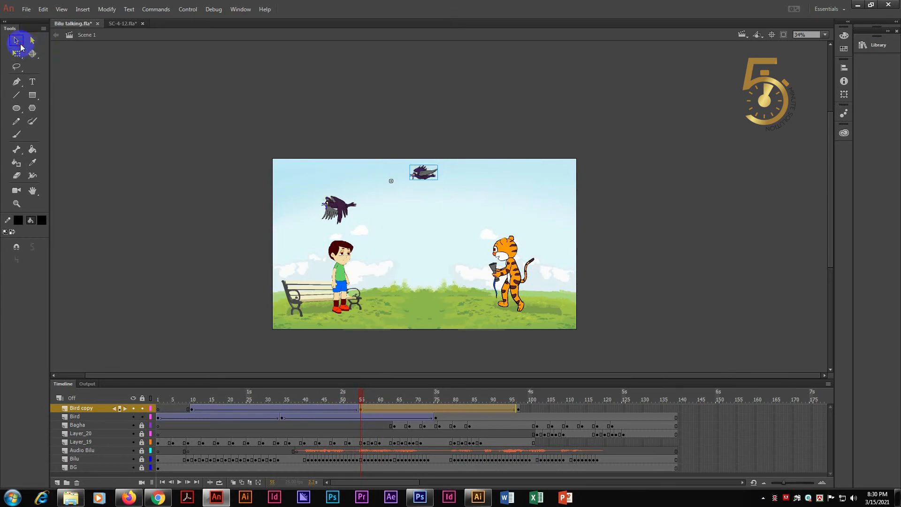
drag(425, 174, 421, 214)
click(364, 401)
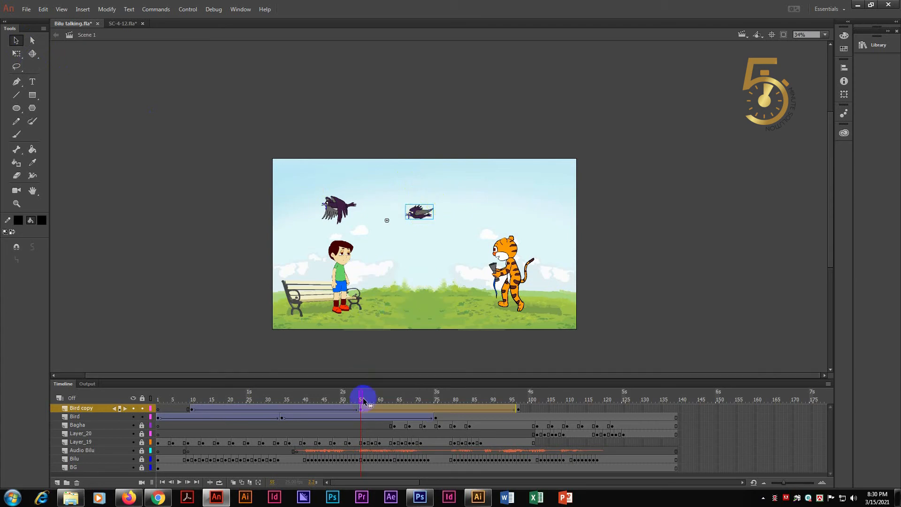
drag(360, 396, 201, 406)
key(ctrl+Return)
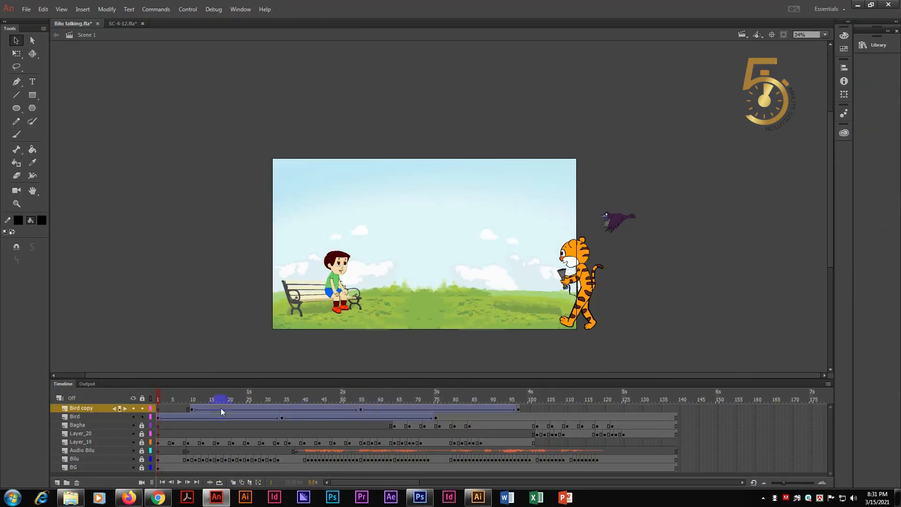
drag(221, 400, 519, 383)
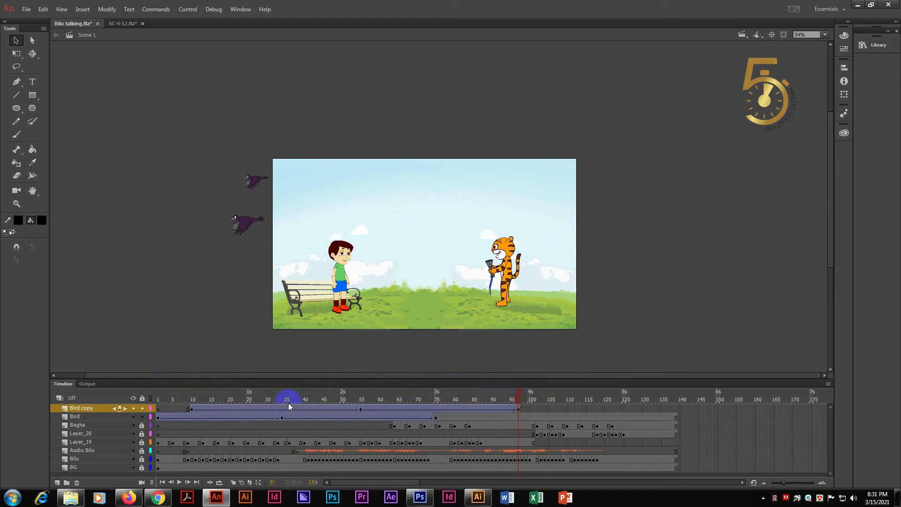
- Duplicate the Bird copy layer and shift the duplicate's flight later so that it starts at frame 20
click(254, 426)
right_click(92, 409)
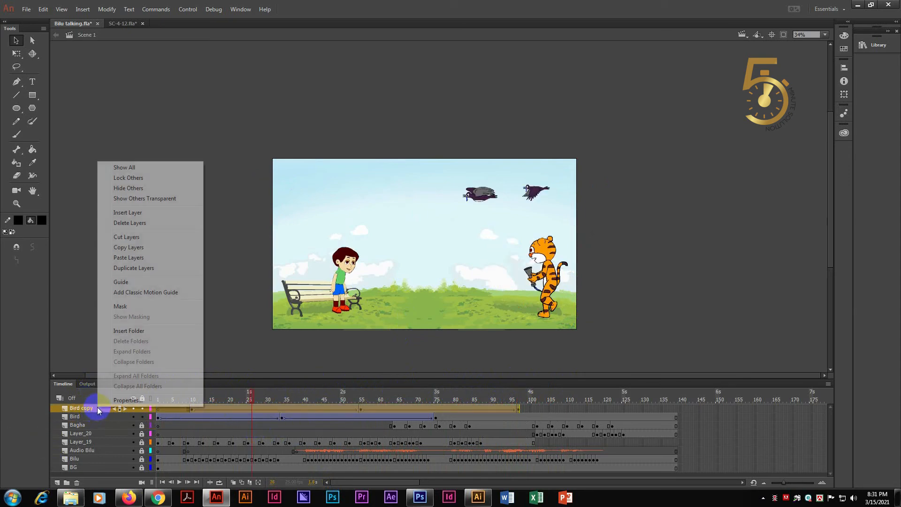
click(145, 270)
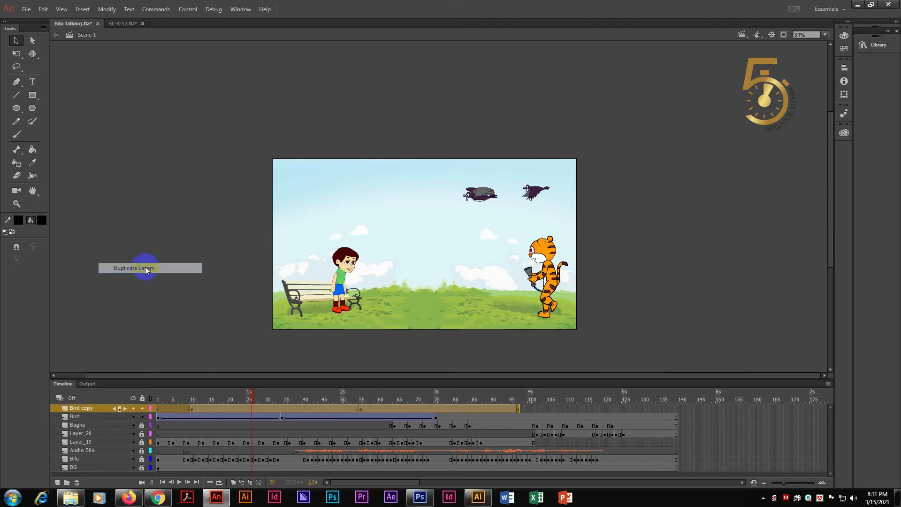
drag(277, 409, 308, 407)
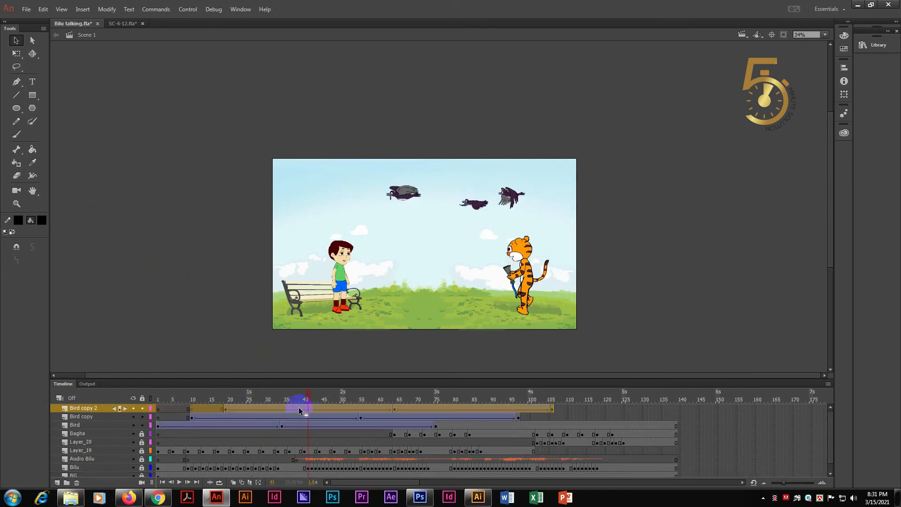
drag(306, 409, 312, 407)
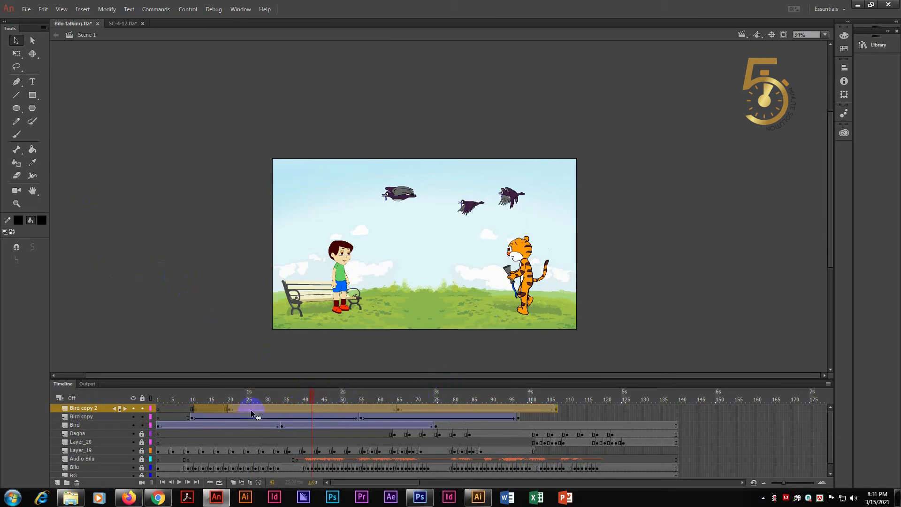
- Lower the crow on Bird copy 2 at its keyframes at frames 20, 65 and 107, keeping both ends off stage
click(229, 409)
drag(608, 174, 603, 210)
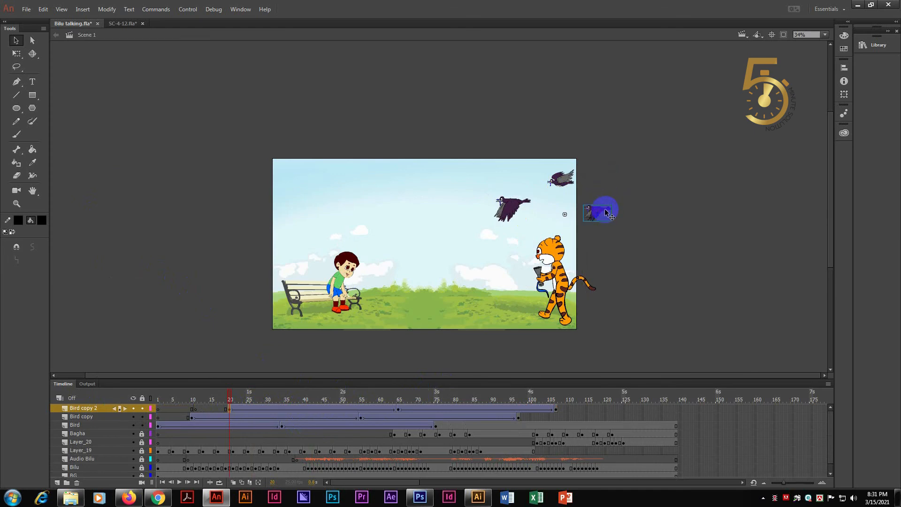
click(400, 409)
click(420, 220)
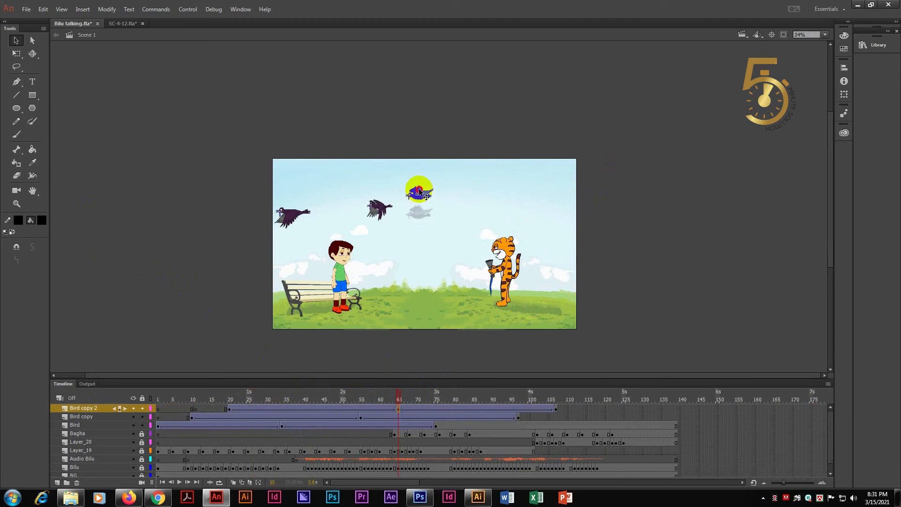
drag(416, 206, 404, 243)
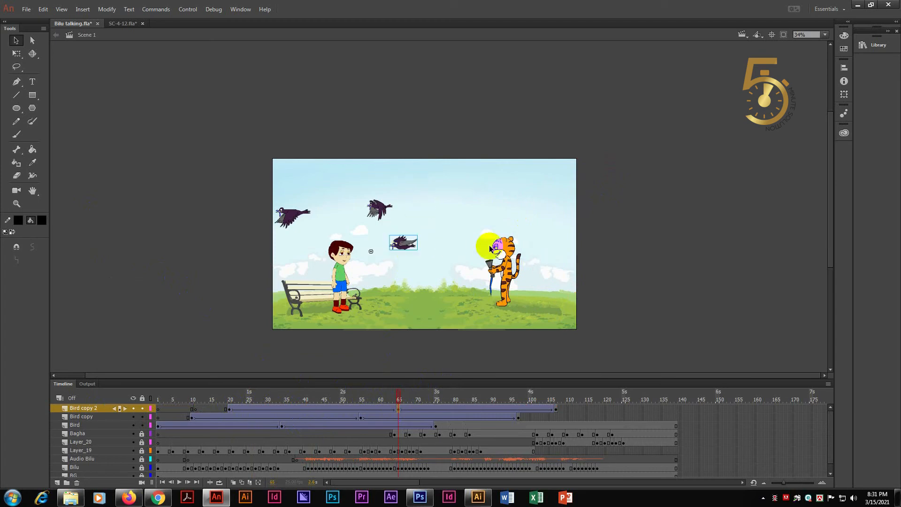
drag(397, 399, 556, 366)
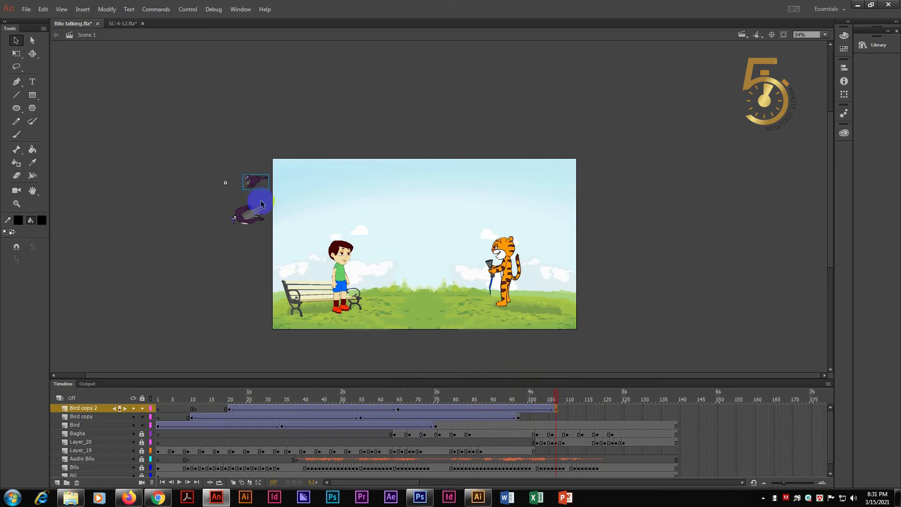
drag(256, 186, 261, 237)
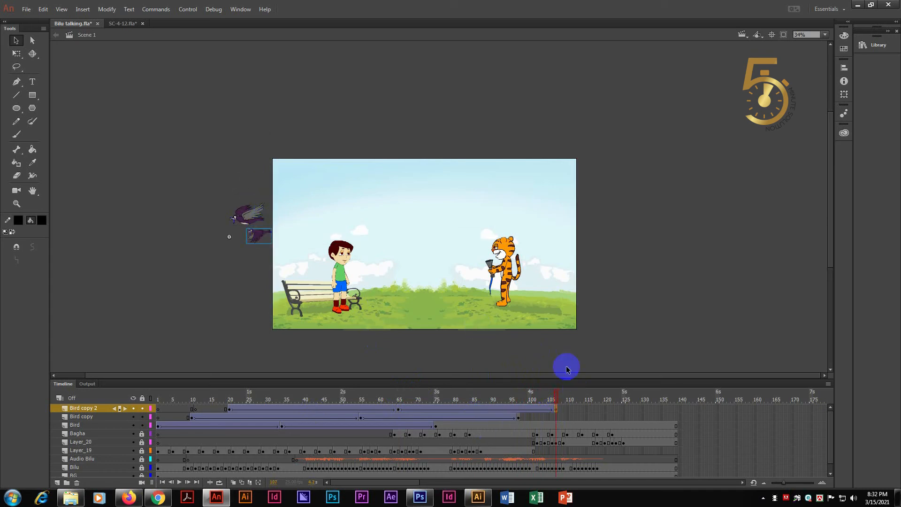
- Remove frames from the second tween of Bird copy 2 so the flight ends at frame 99, and preview it
drag(506, 410, 482, 411)
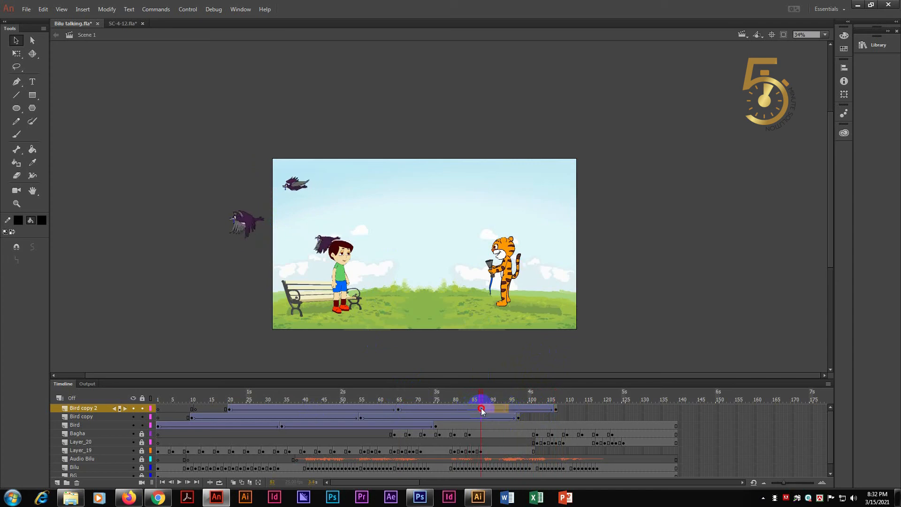
right_click(485, 409)
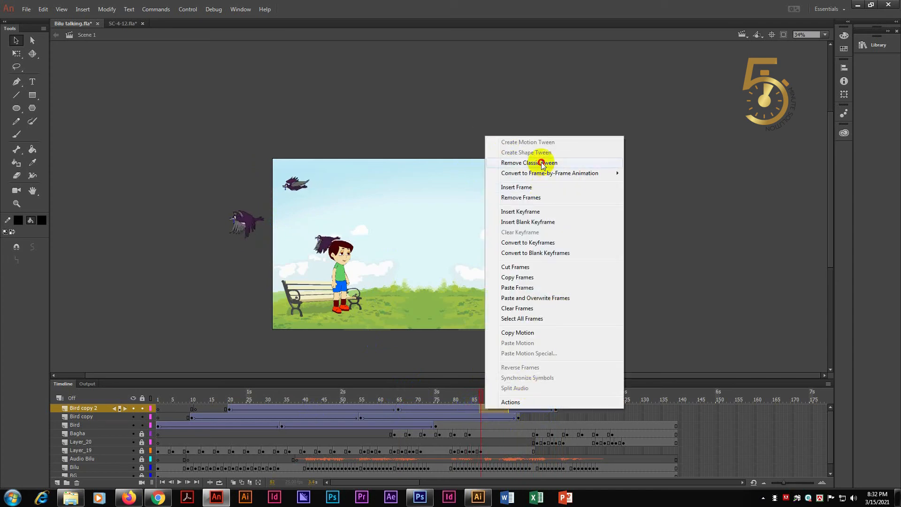
click(540, 196)
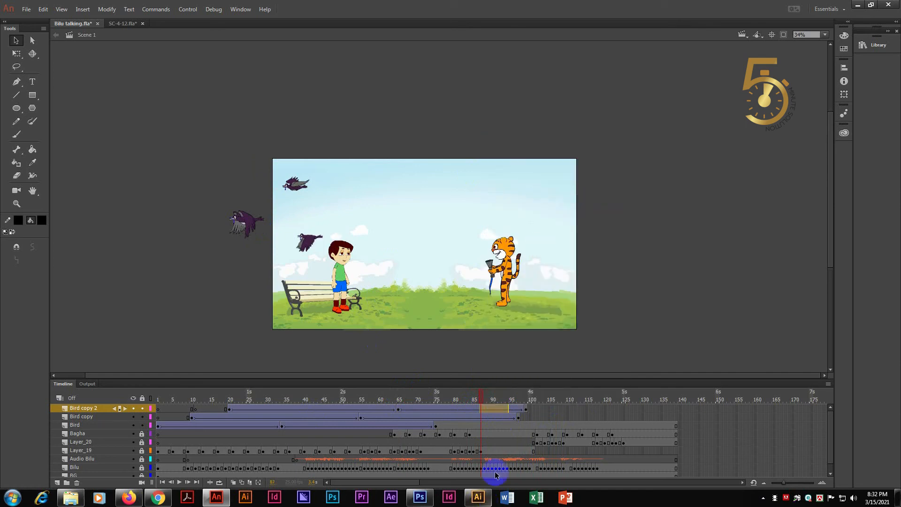
drag(479, 394, 141, 388)
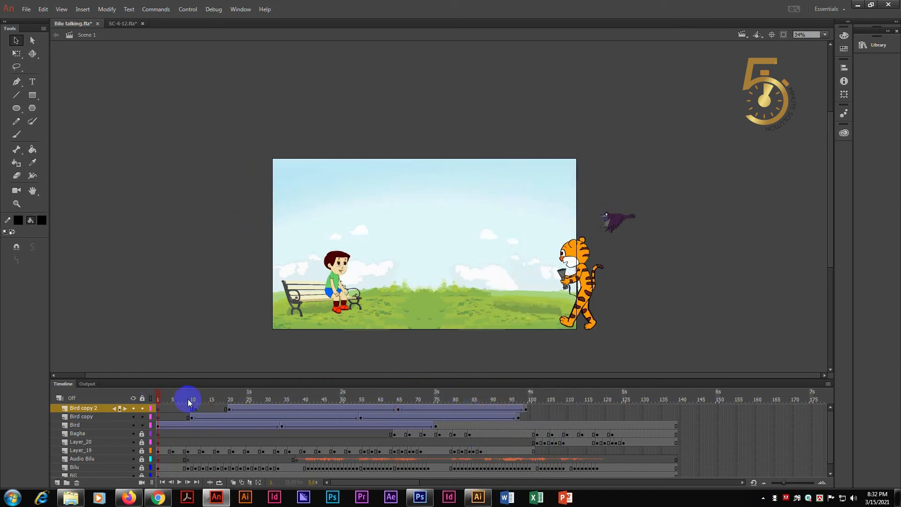
key(Return)
drag(234, 398, 439, 393)
- Raise the Bird copy 2 crow at frames 99, 65 and 20 to lift its flight path
click(400, 410)
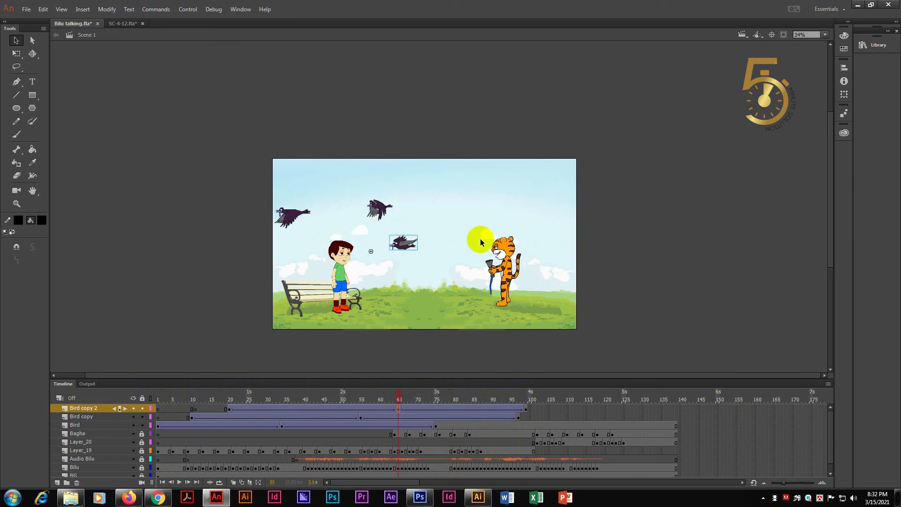
click(526, 409)
drag(263, 242, 264, 203)
drag(525, 393, 402, 397)
click(399, 408)
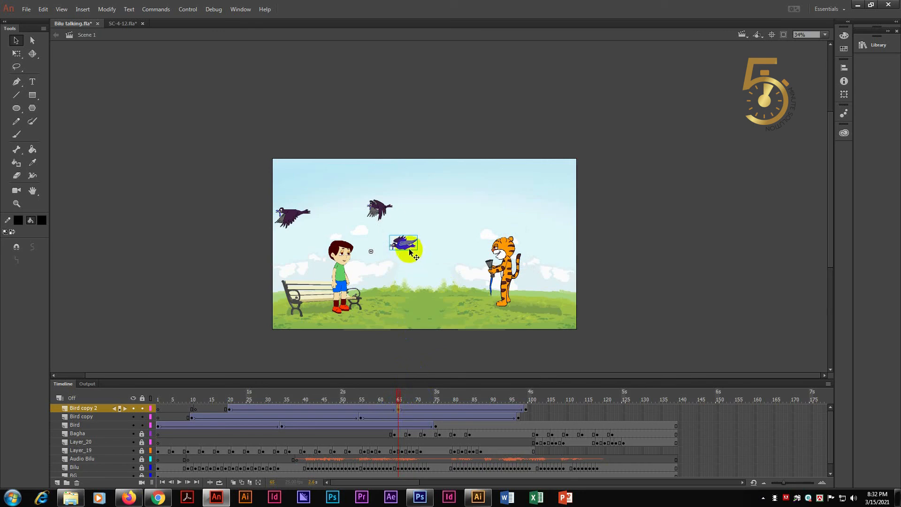
drag(408, 245, 410, 229)
click(230, 409)
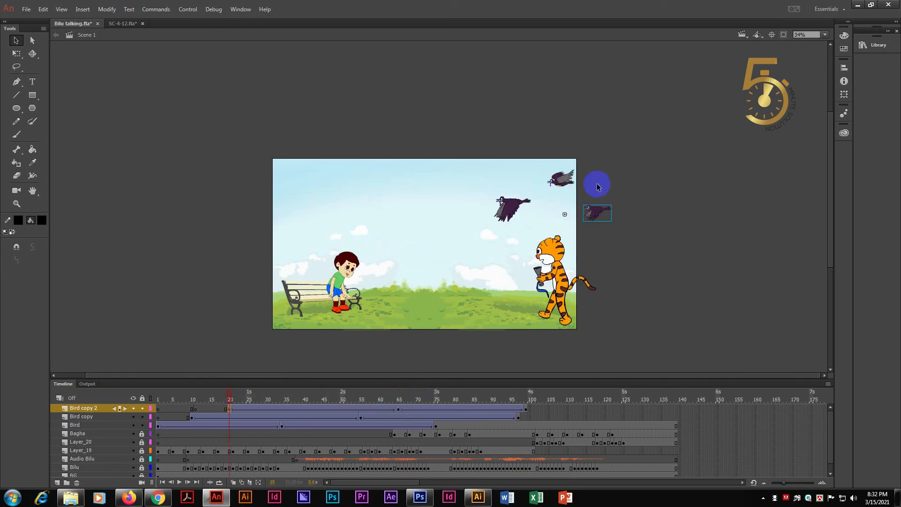
drag(597, 208, 593, 199)
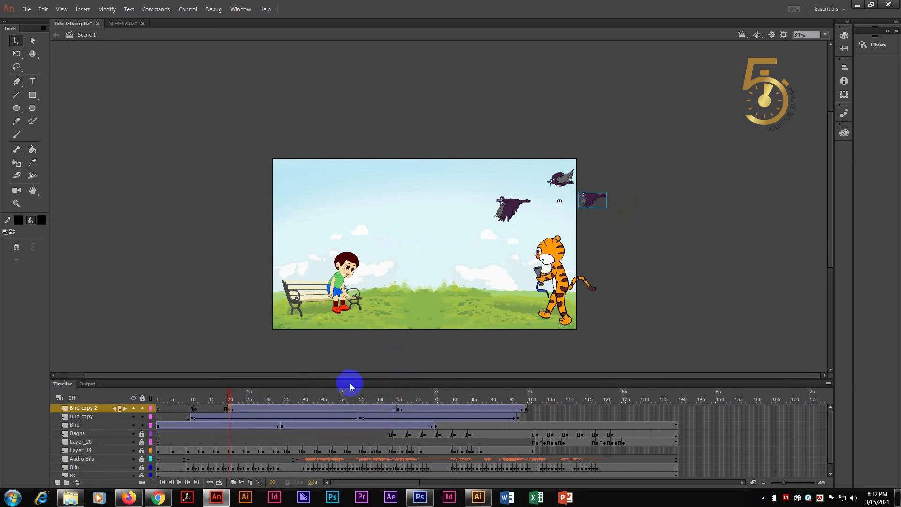
- Move the Bird copy 2 crow at frame 65 above the Bird copy crow and check its flight to frame 99
click(398, 393)
click(528, 215)
drag(412, 223, 400, 187)
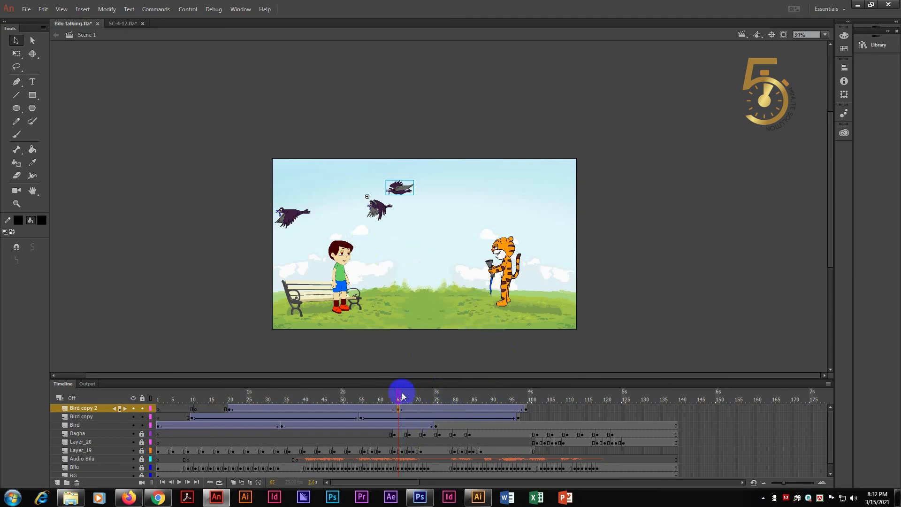
drag(400, 396, 523, 398)
click(527, 408)
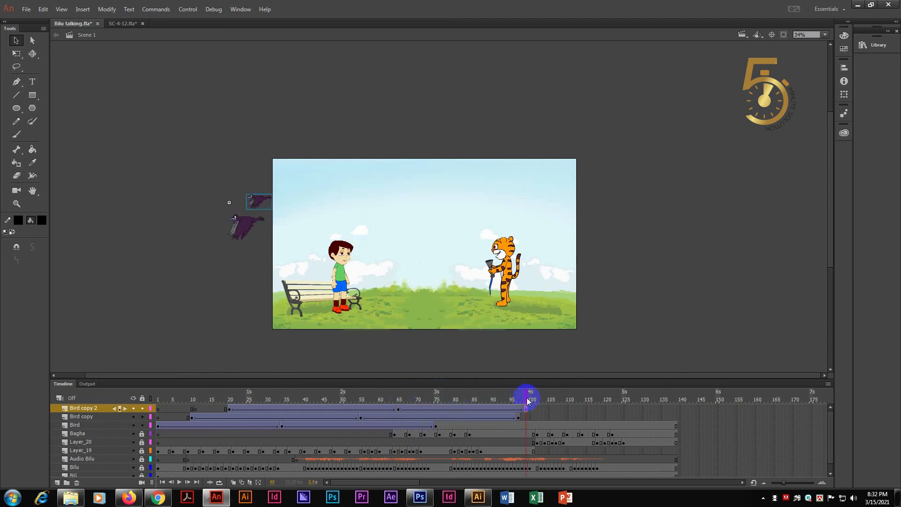
click(449, 503)
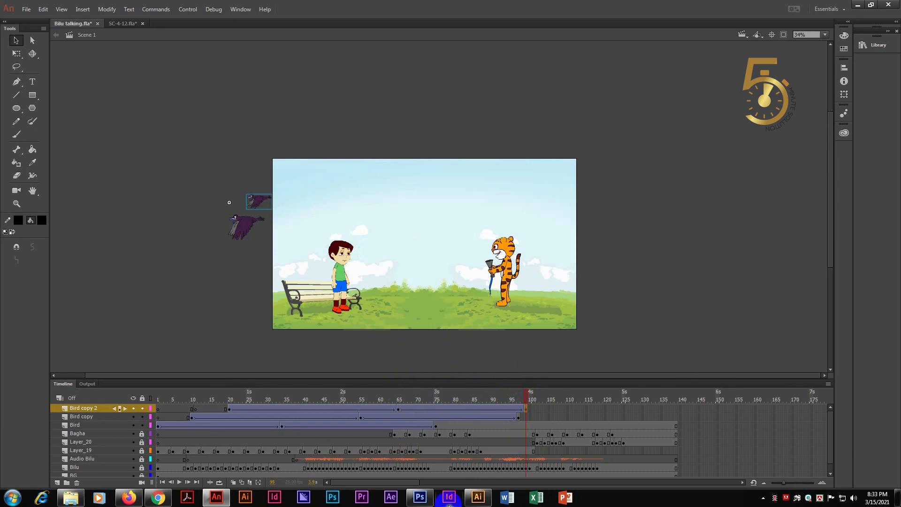
- Lower the Bird copy crow slightly at frame 55 to separate it from the third crow, and check its flight's end
drag(545, 393, 335, 405)
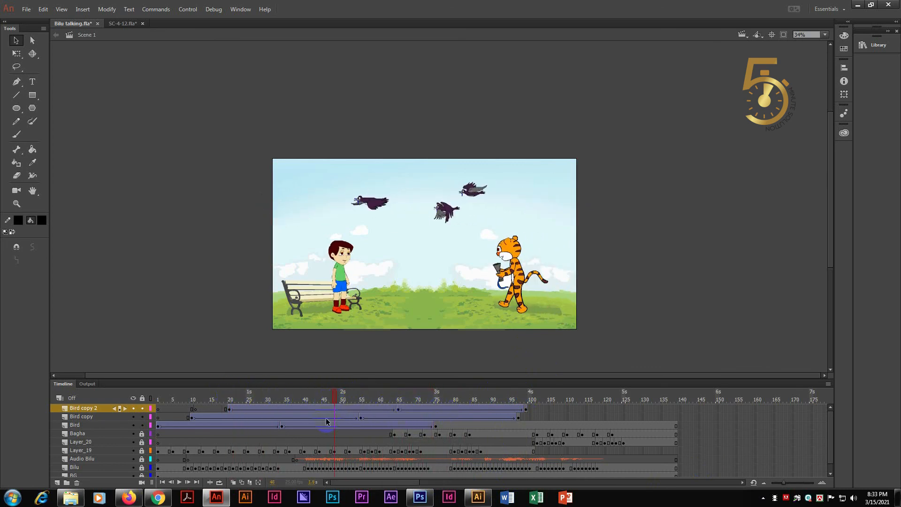
click(363, 417)
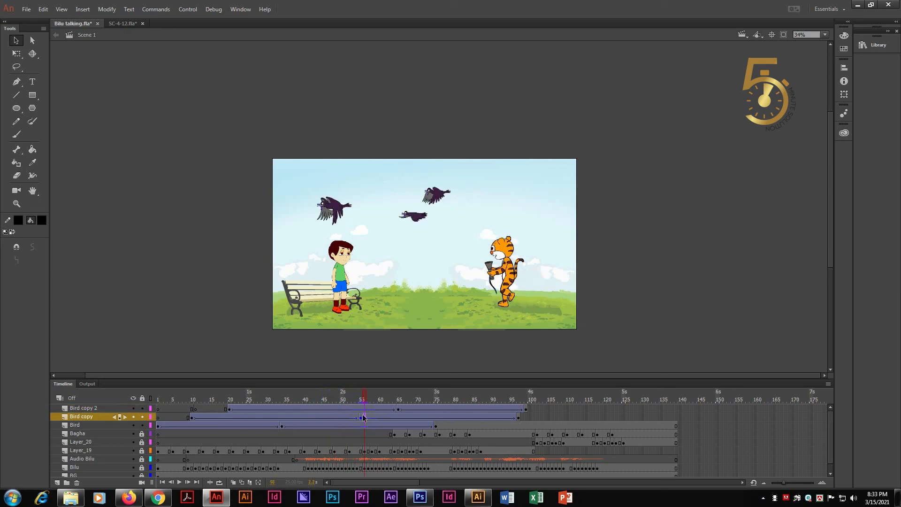
click(361, 418)
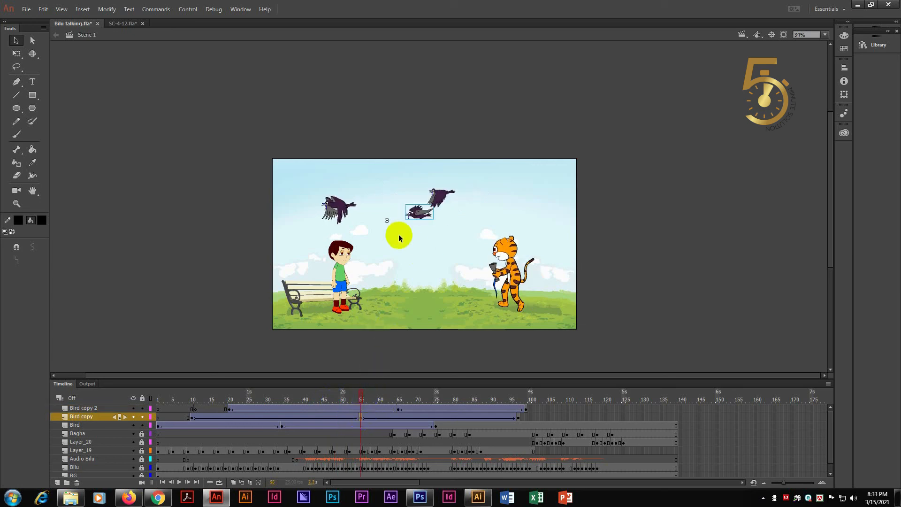
drag(417, 213, 414, 224)
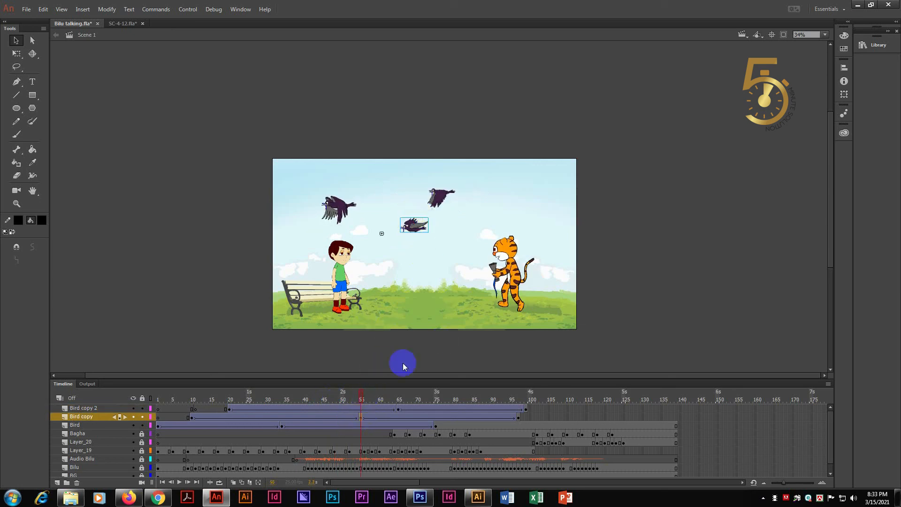
drag(358, 395, 519, 395)
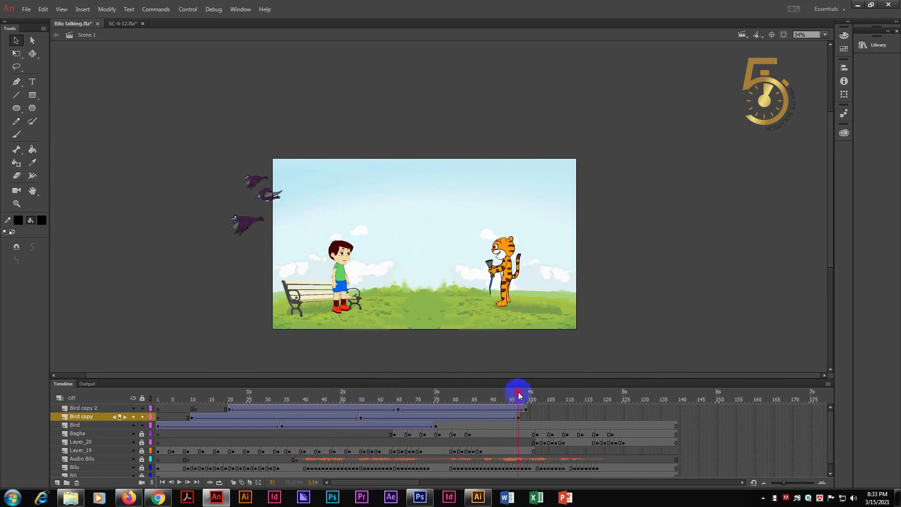
- Insert two batches of frames into the second tween of Bird copy 2, extending its flight to about frame 116
click(480, 408)
drag(486, 412, 470, 407)
right_click(470, 407)
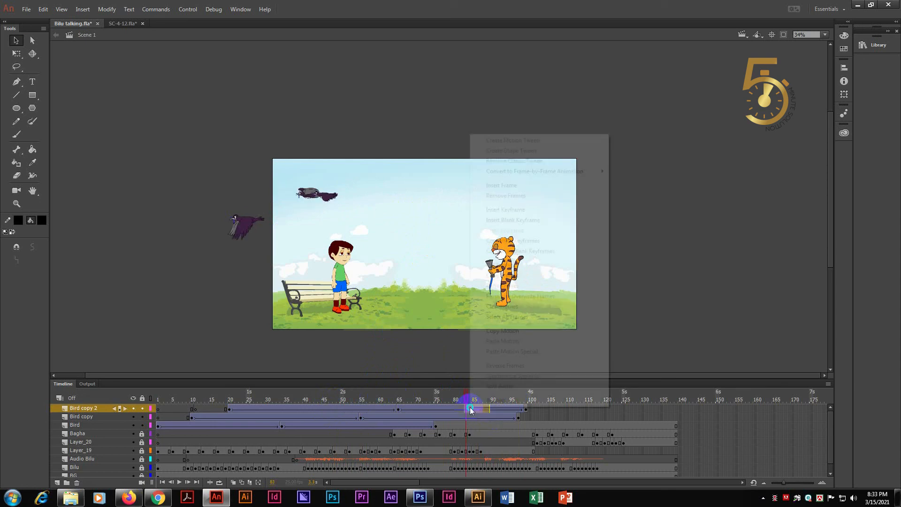
click(502, 185)
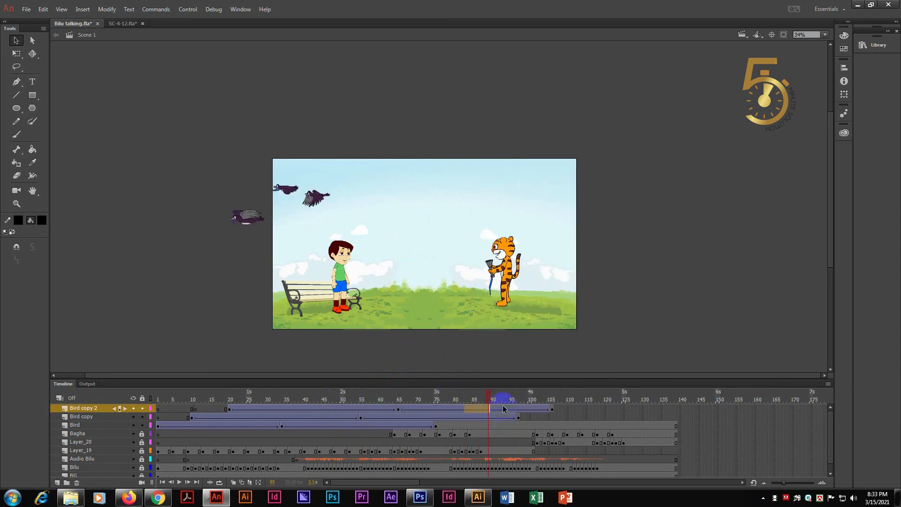
drag(514, 406, 483, 407)
right_click(482, 407)
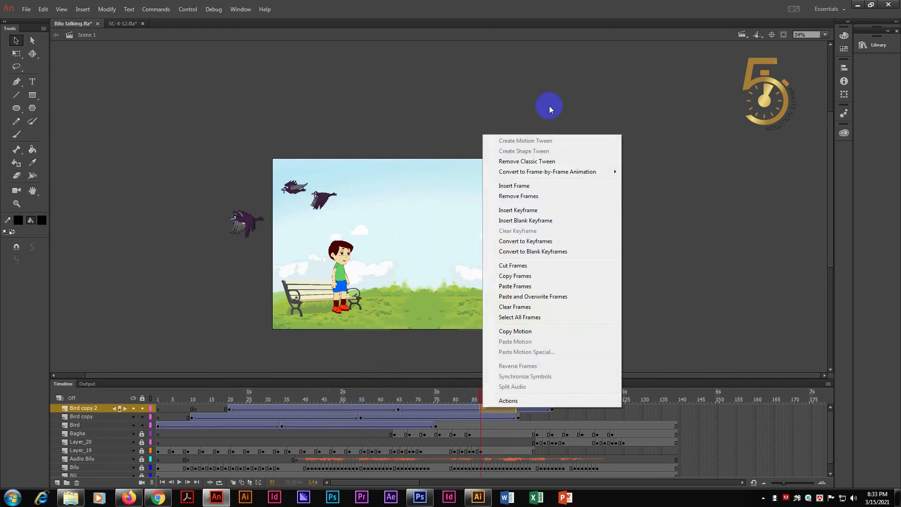
click(522, 187)
- Play the scene from the first frame and save the file
drag(517, 395, 44, 389)
key(Return)
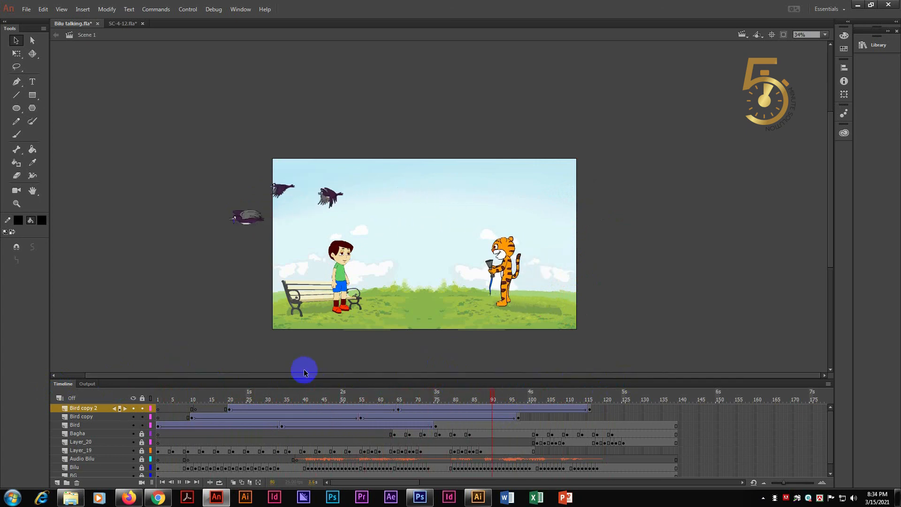
drag(178, 401, 111, 397)
key(ctrl+s)
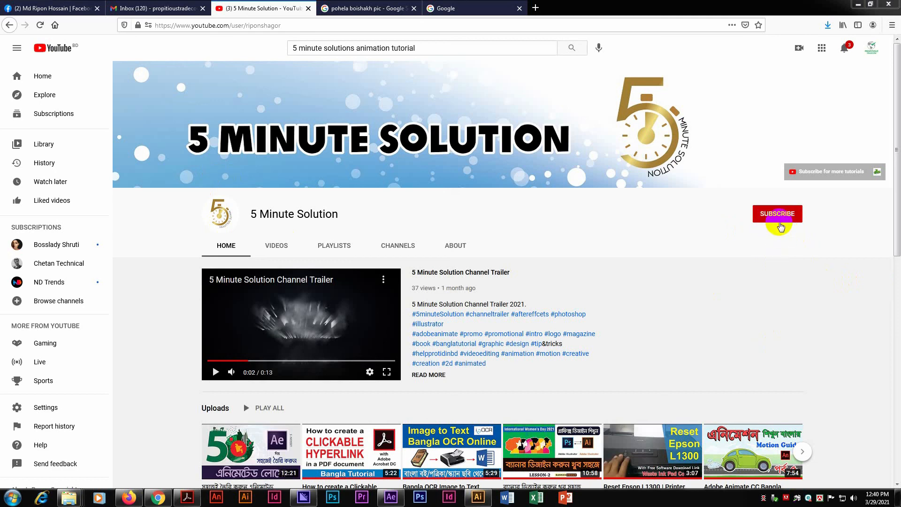
drag(252, 215, 352, 216)
click(599, 252)
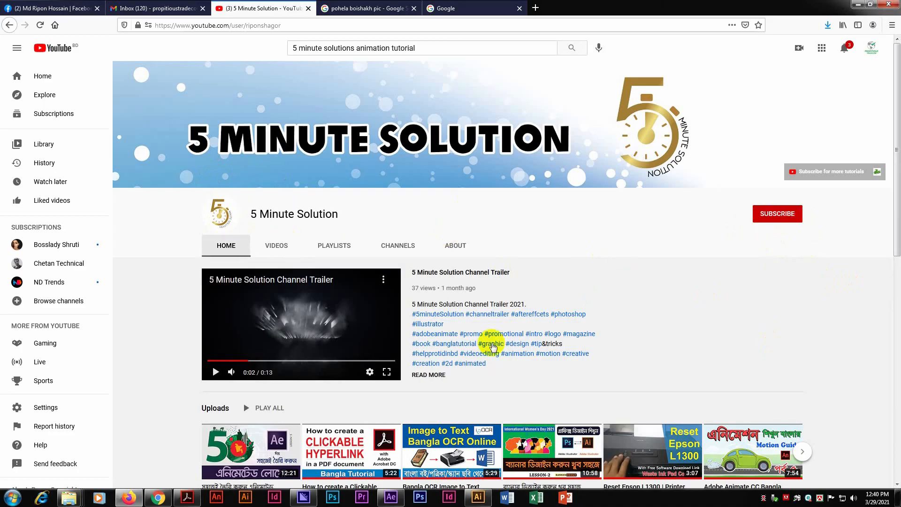
scroll(485, 342, down, 6)
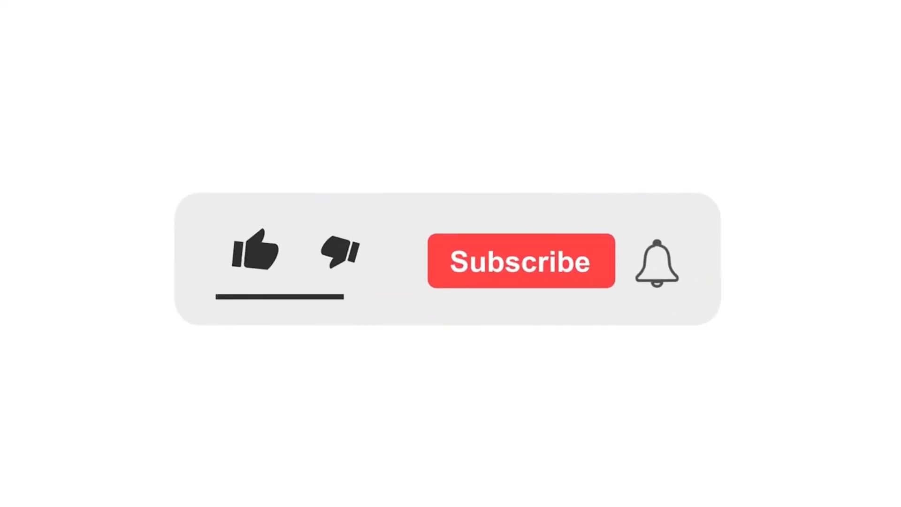